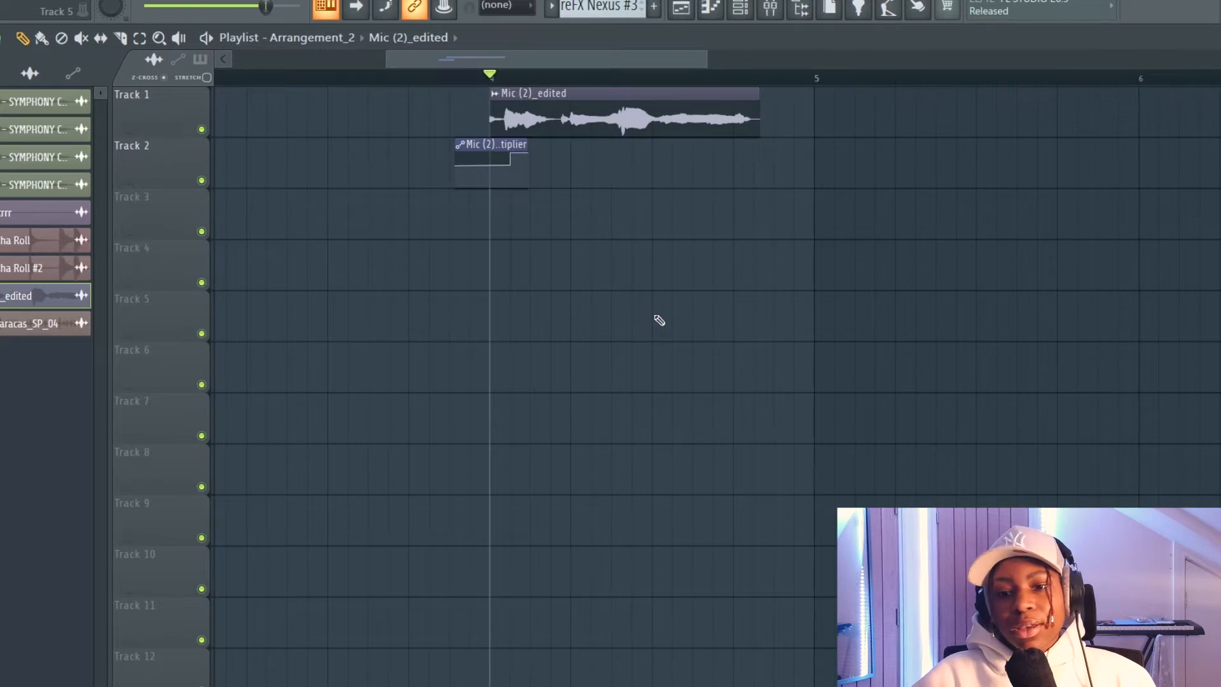
# - Play back the Mic (2)_edited vocal tag in the playlist several times
pyautogui.scroll(3, 735, 307)
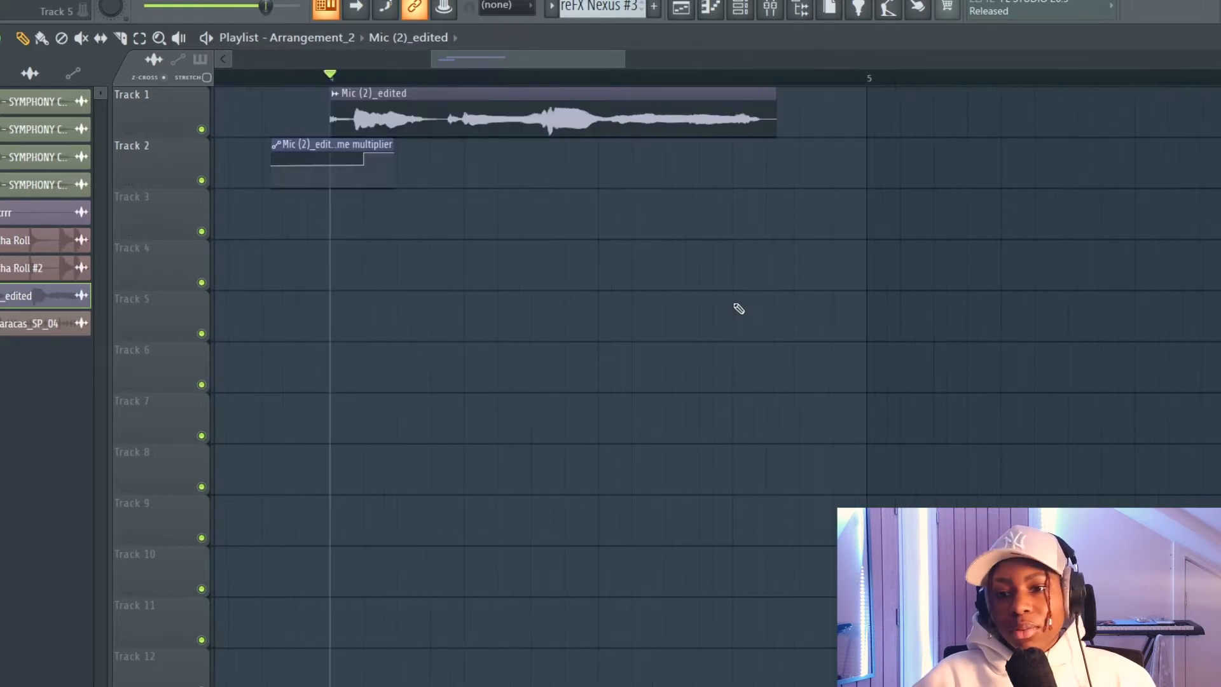
pyautogui.click(772, 8)
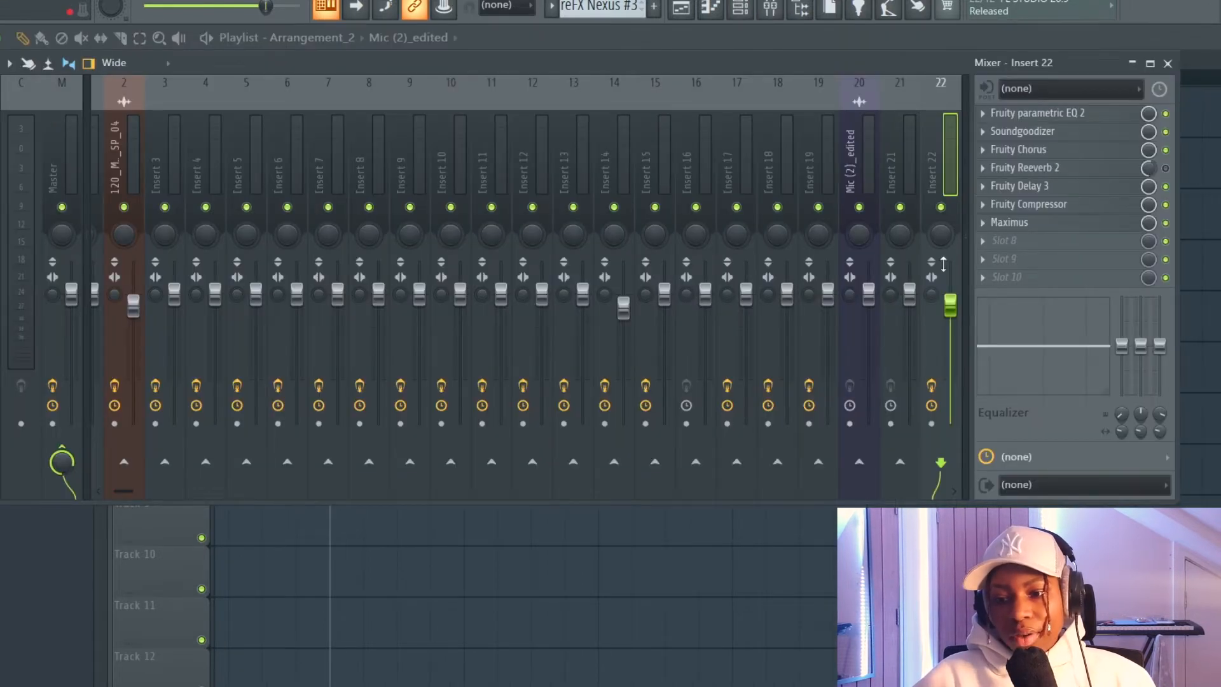
pyautogui.press('F9')
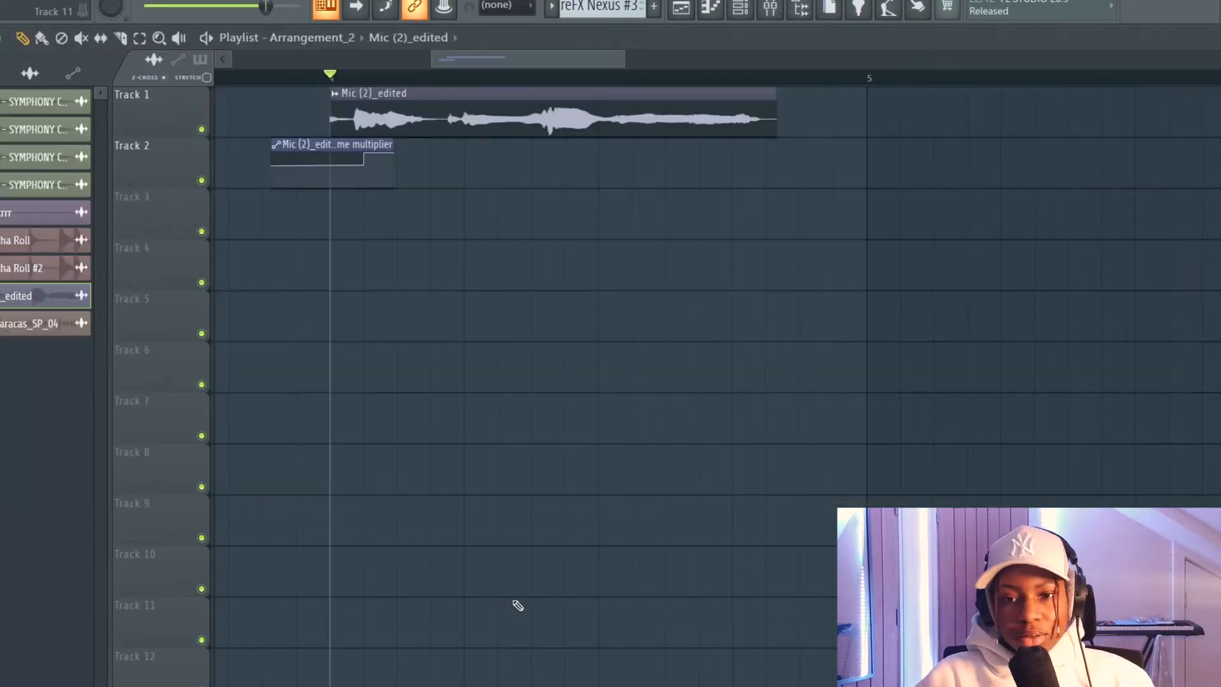
pyautogui.press('space')
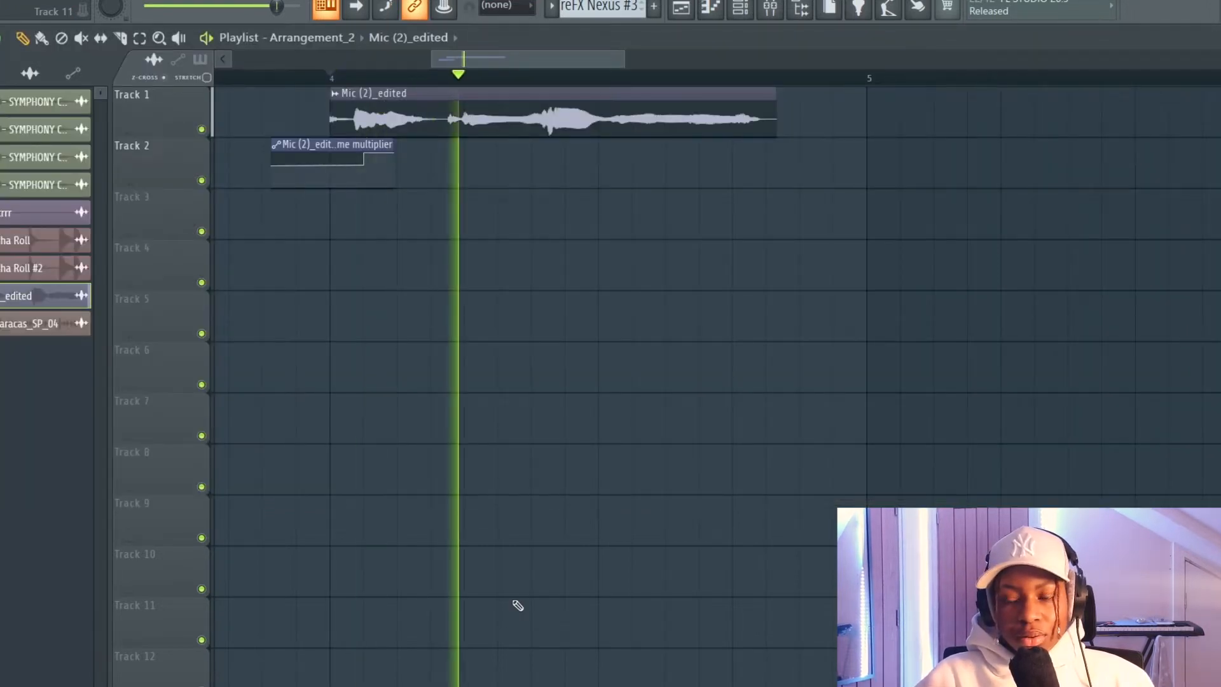
pyautogui.press('space')
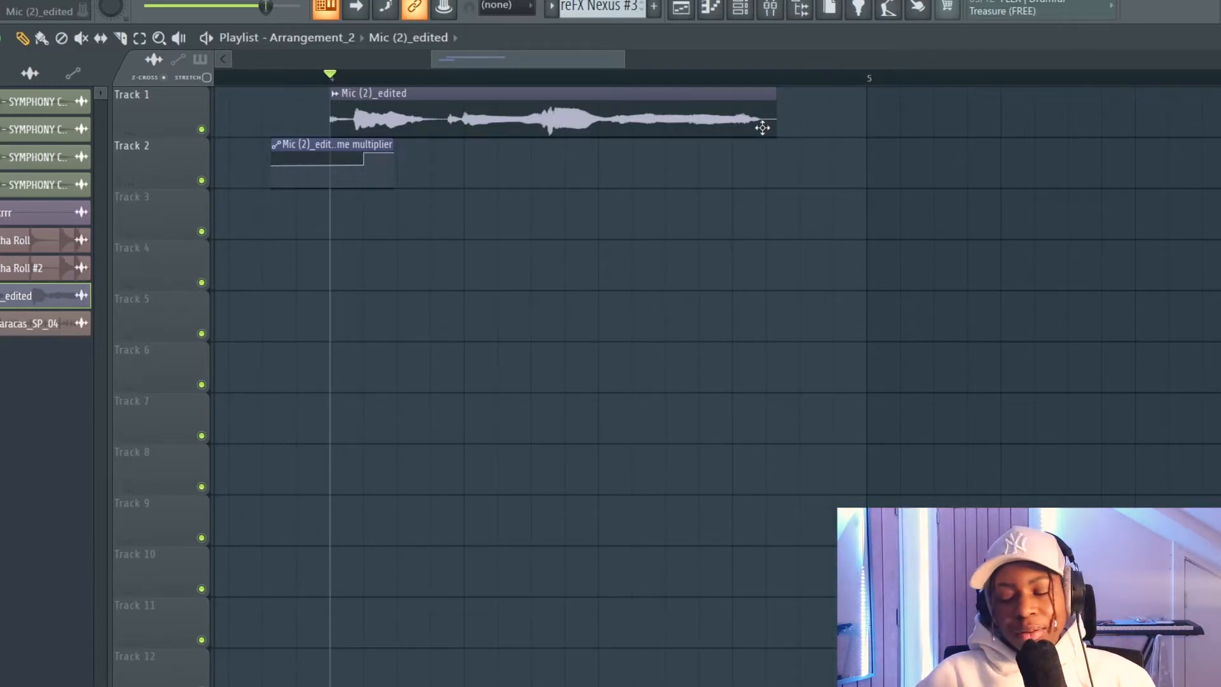
pyautogui.press('space')
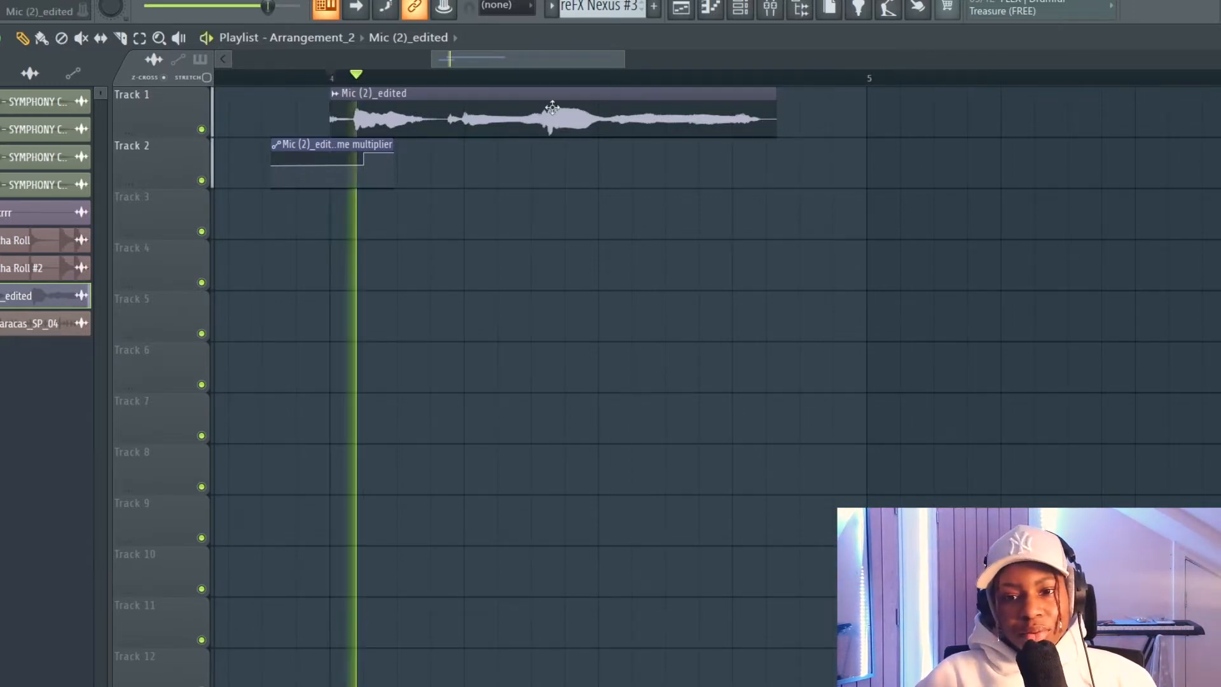
pyautogui.press('space')
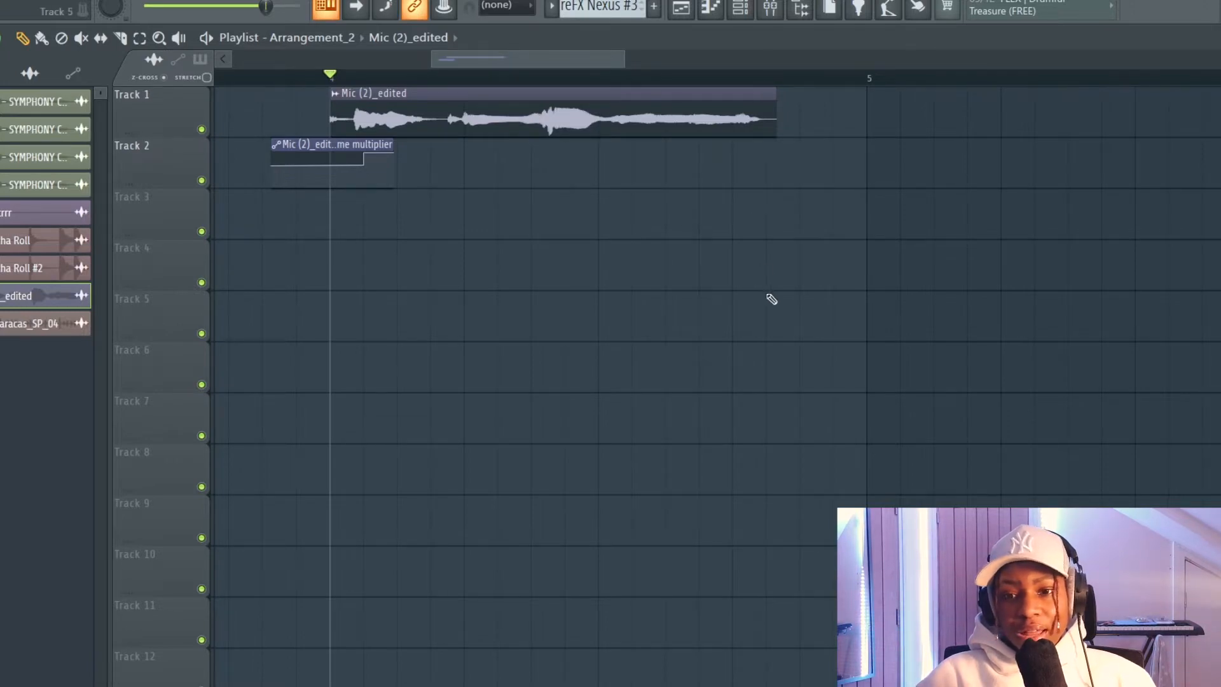
pyautogui.press('space')
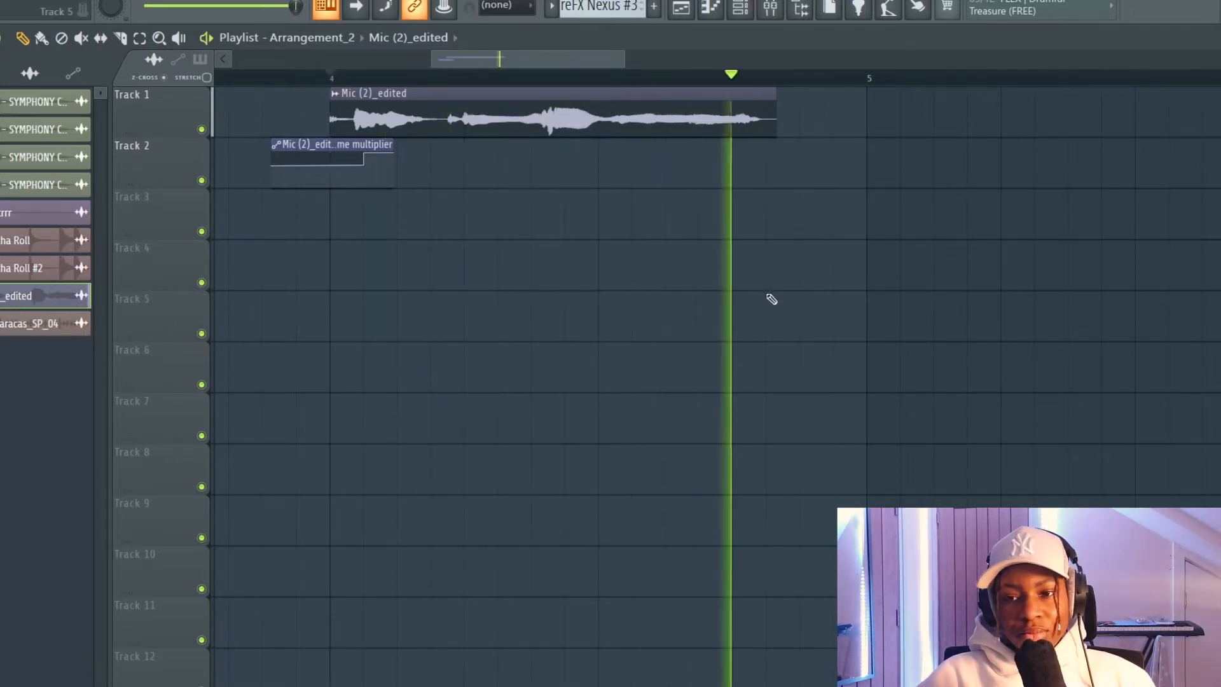
pyautogui.press('space')
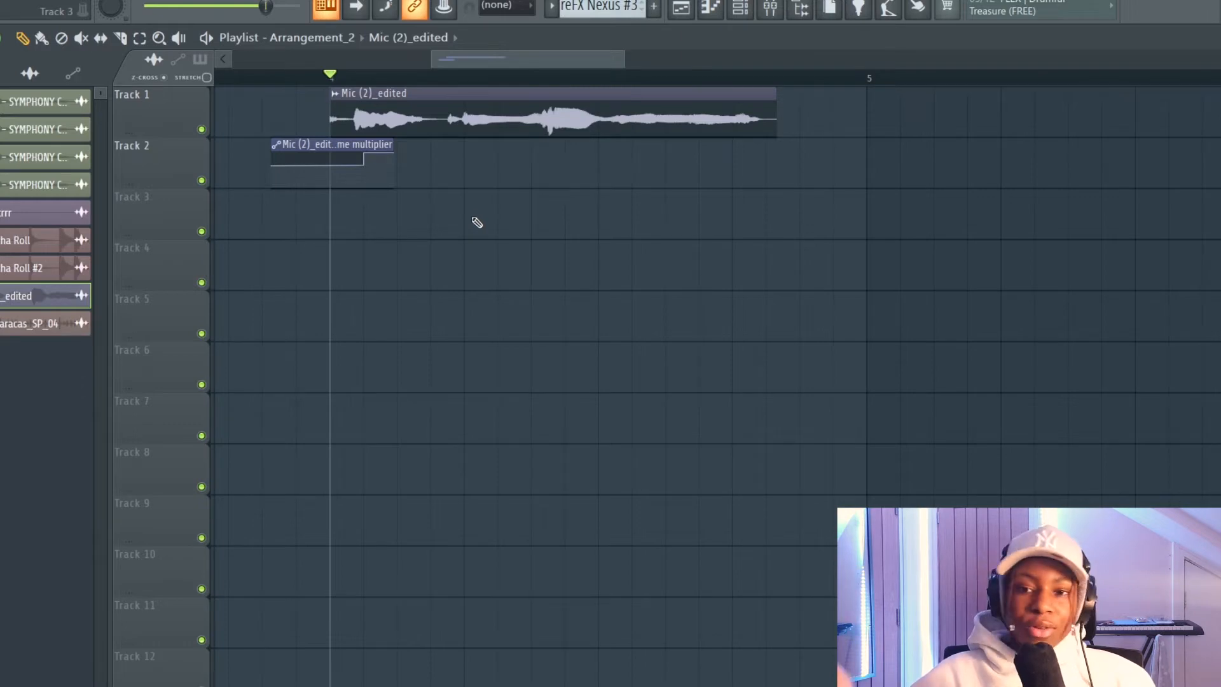
# - Review the Fruity Parametric EQ 2, Soundgoodizer and Fruity Chorus settings on mixer Insert 22
pyautogui.press('F9')
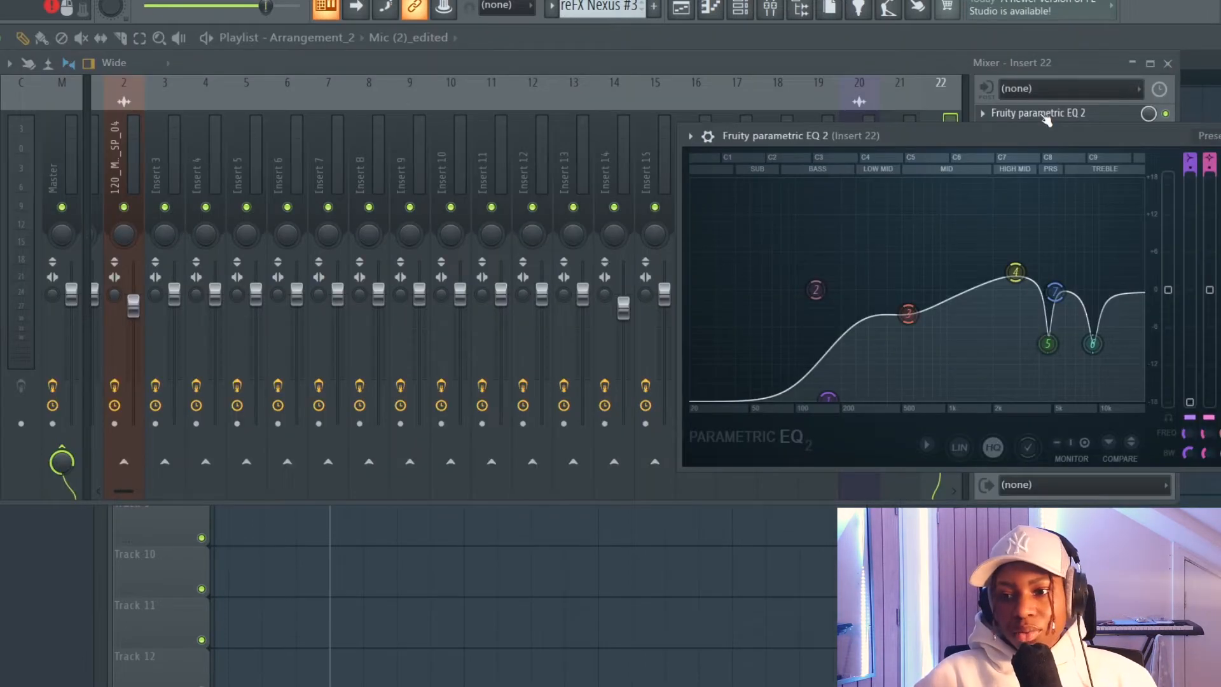
pyautogui.moveTo(910, 136); pyautogui.dragTo(383, 137)
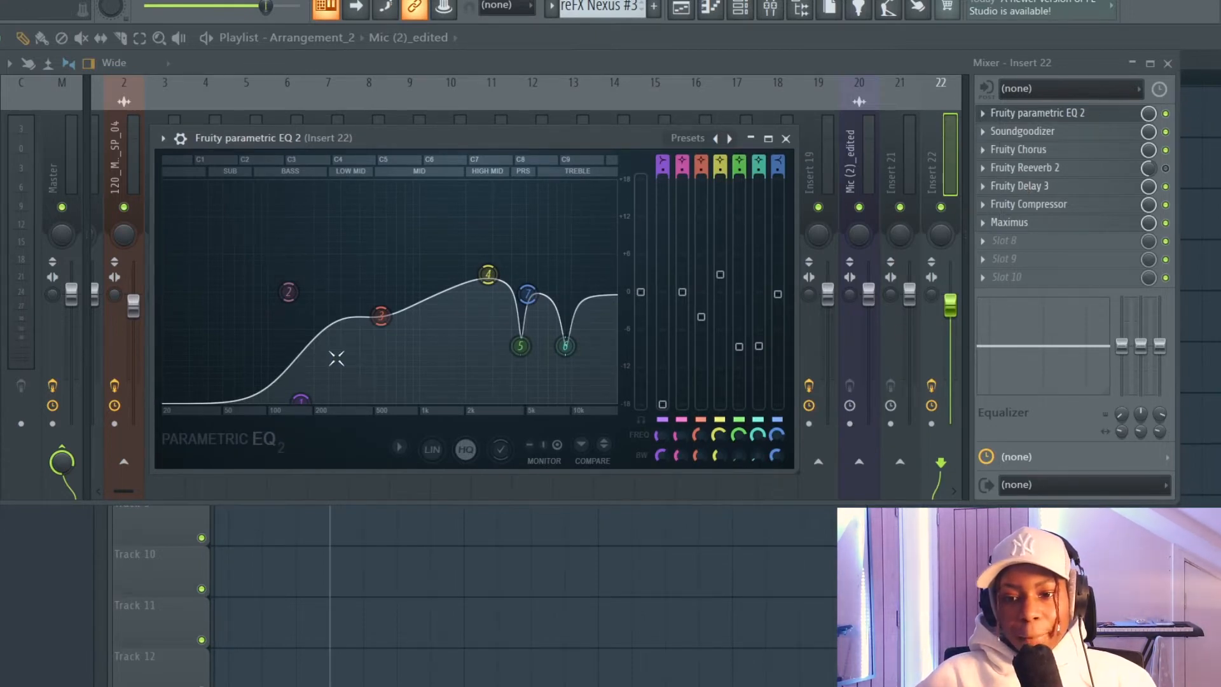
pyautogui.click(1061, 133)
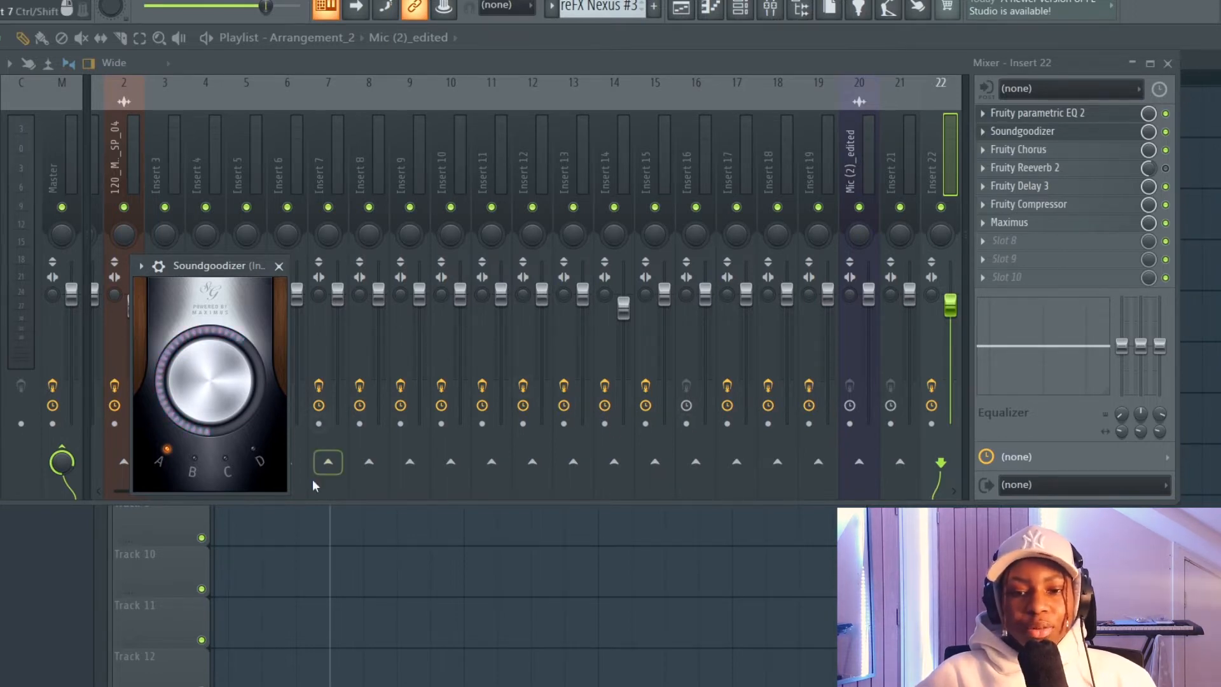
pyautogui.click(1048, 156)
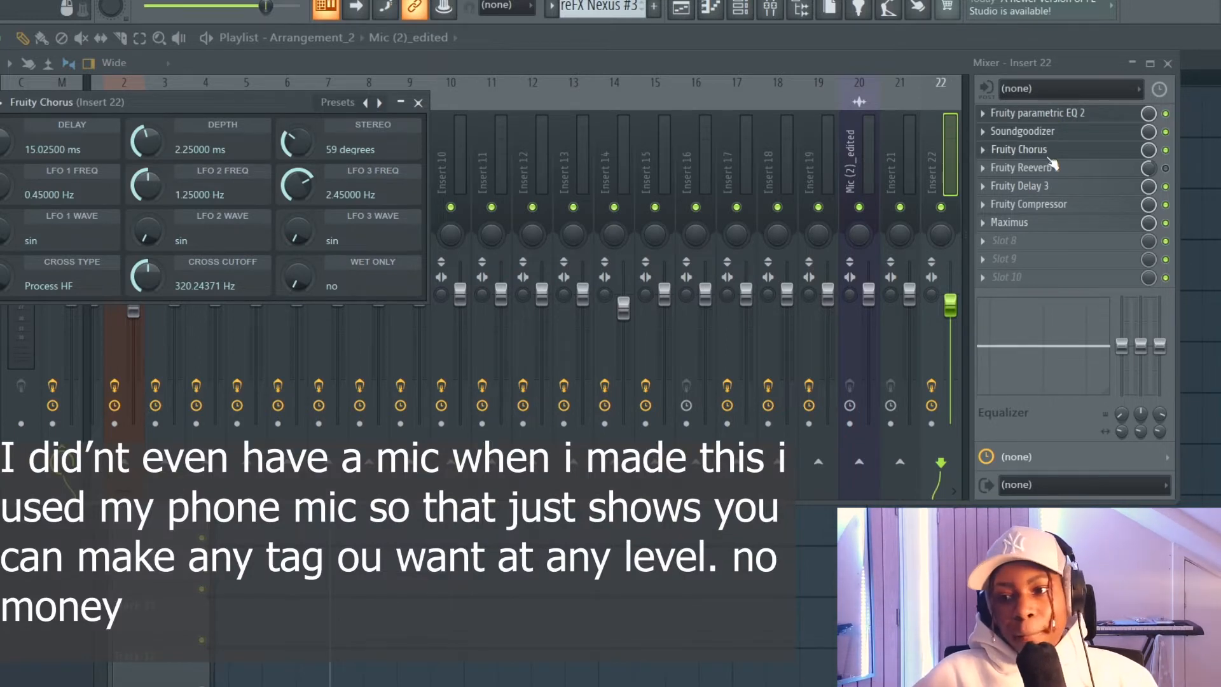
# - Inspect the Fruity Reeverb 2 and Fruity Delay 3 settings on mixer Insert 22, then return to the playlist
pyautogui.click(1024, 167)
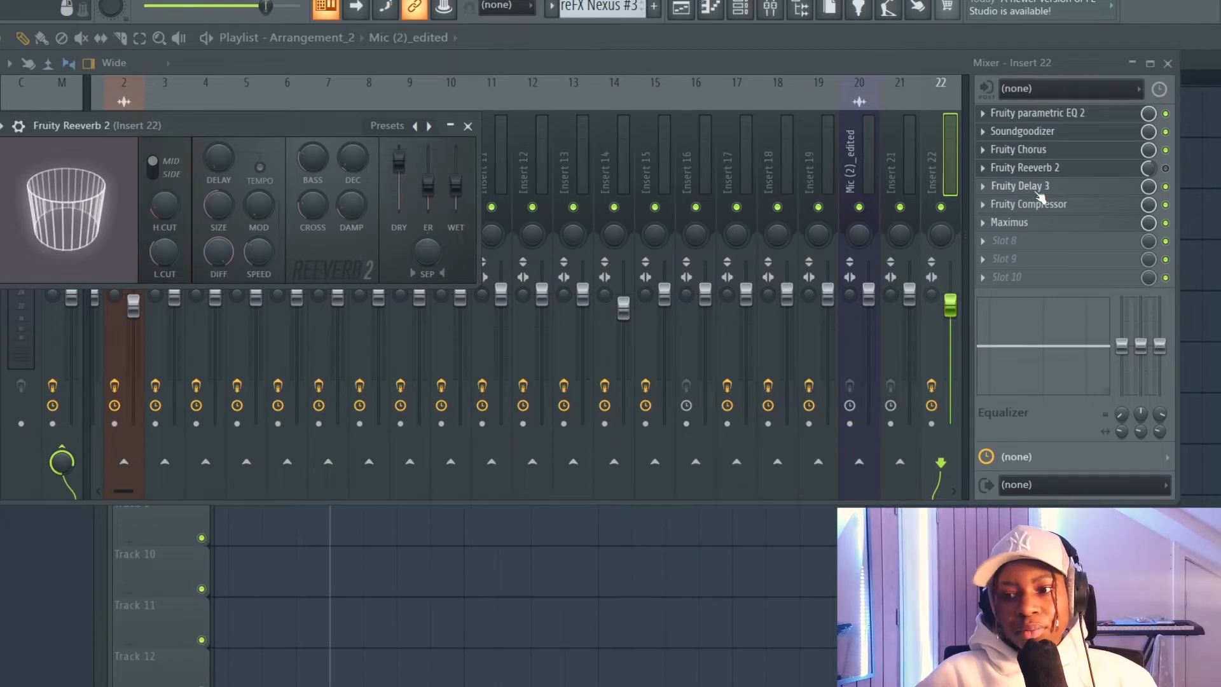
pyautogui.click(1038, 186)
pyautogui.click(1040, 188)
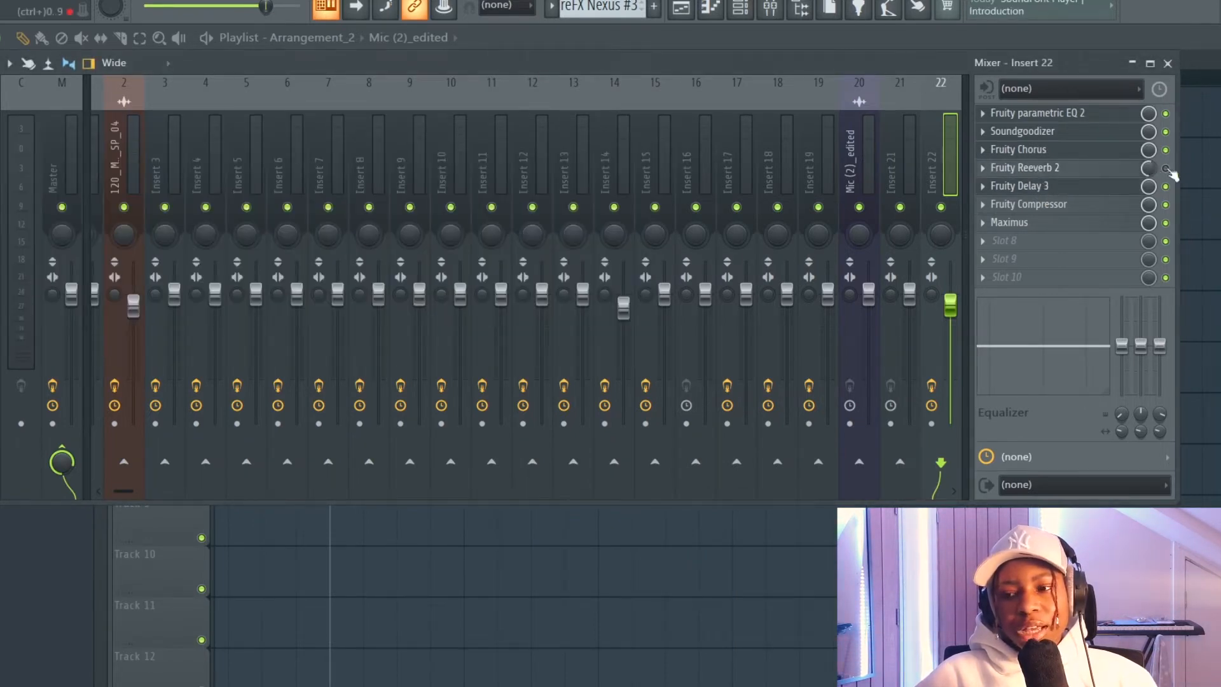
pyautogui.click(1080, 190)
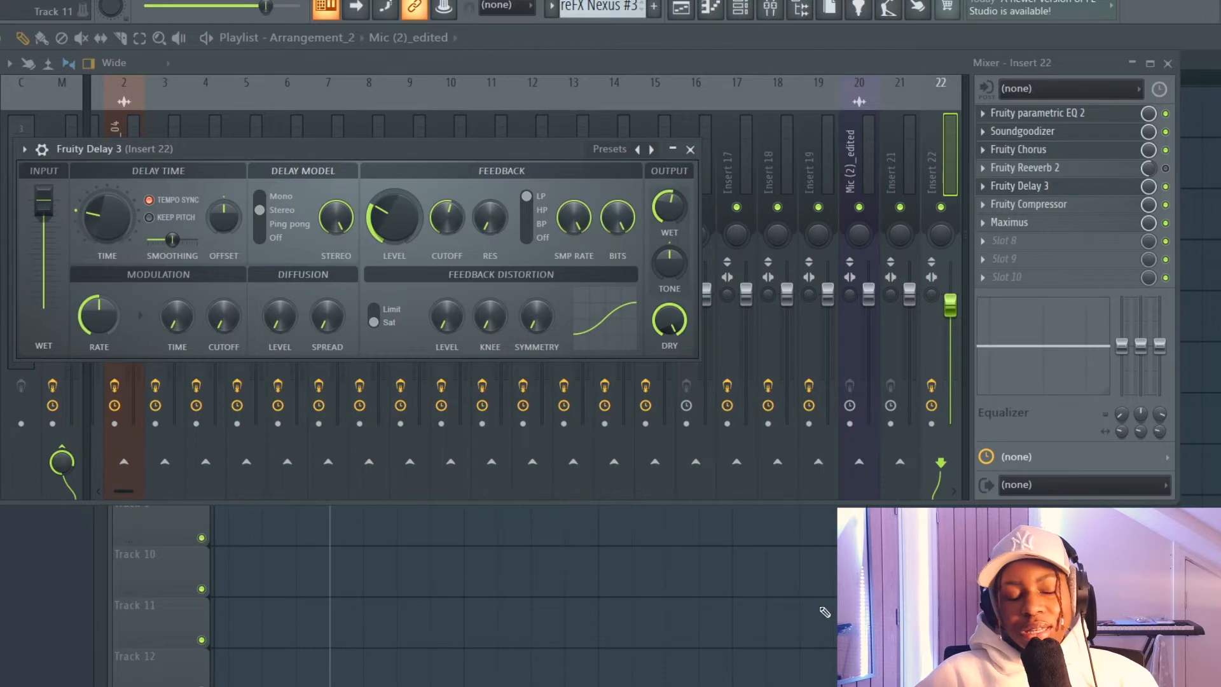
pyautogui.press('F9')
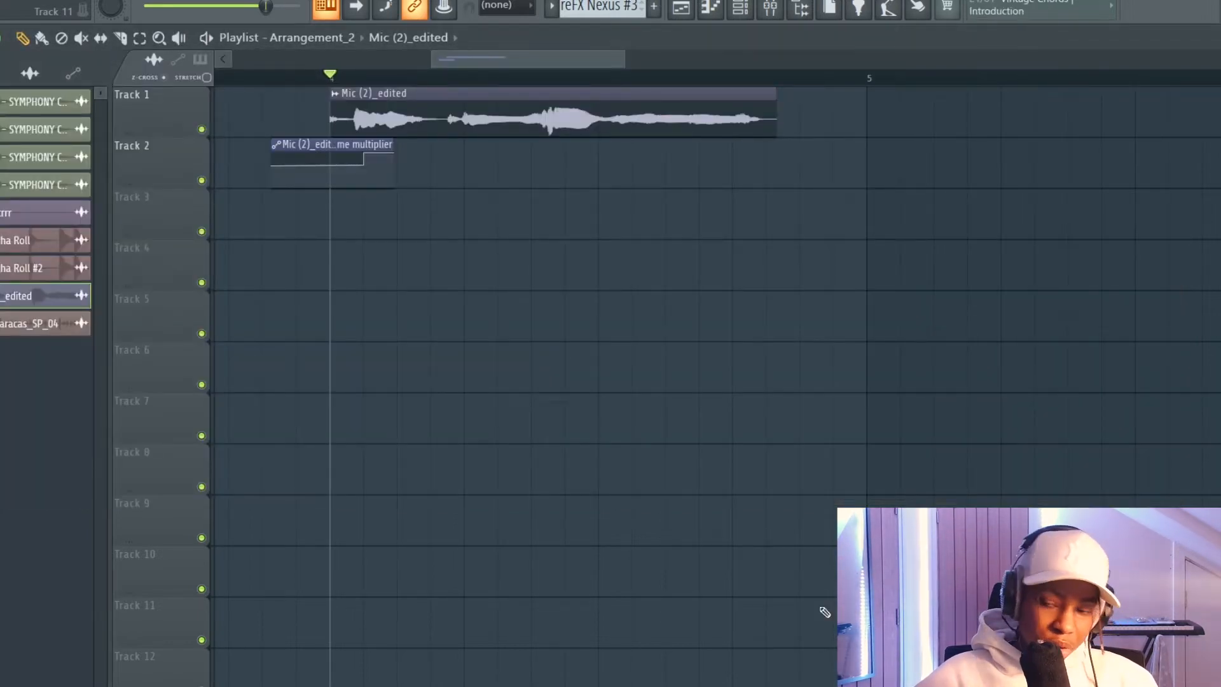
# - Examine the Fruity Compressor and Maximus settings at the end of the Insert 22 effects chain
pyautogui.click(770, 7)
pyautogui.click(1047, 205)
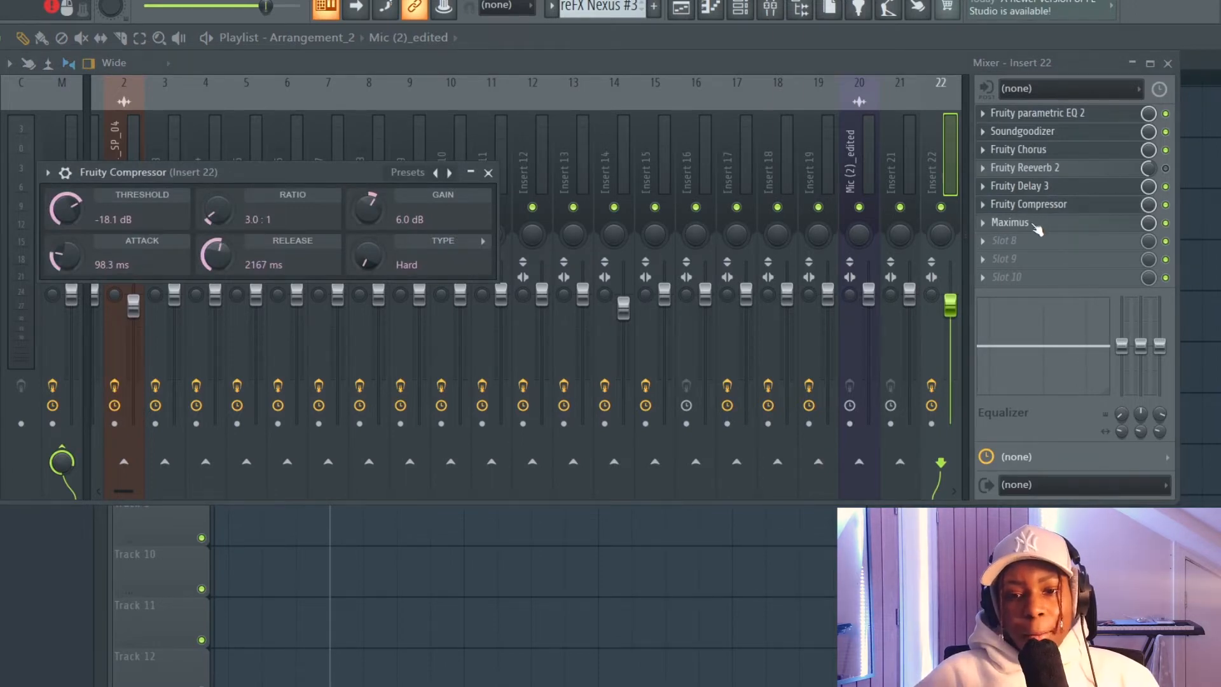
pyautogui.click(1035, 226)
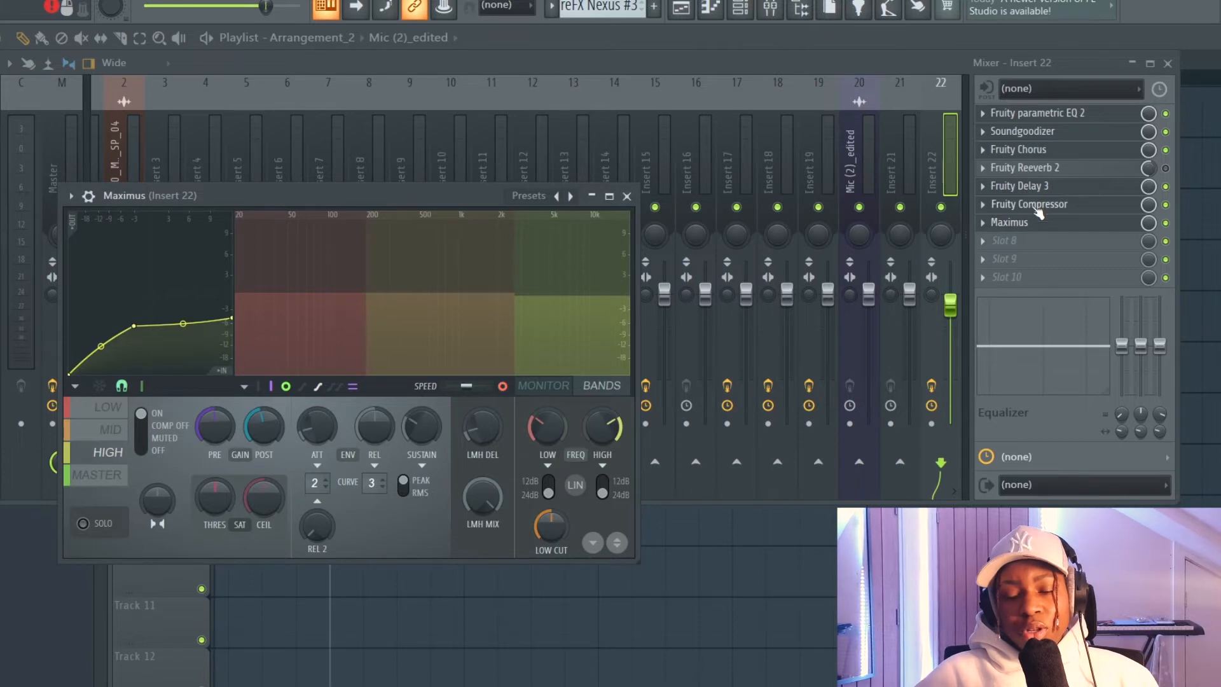
pyautogui.click(1036, 207)
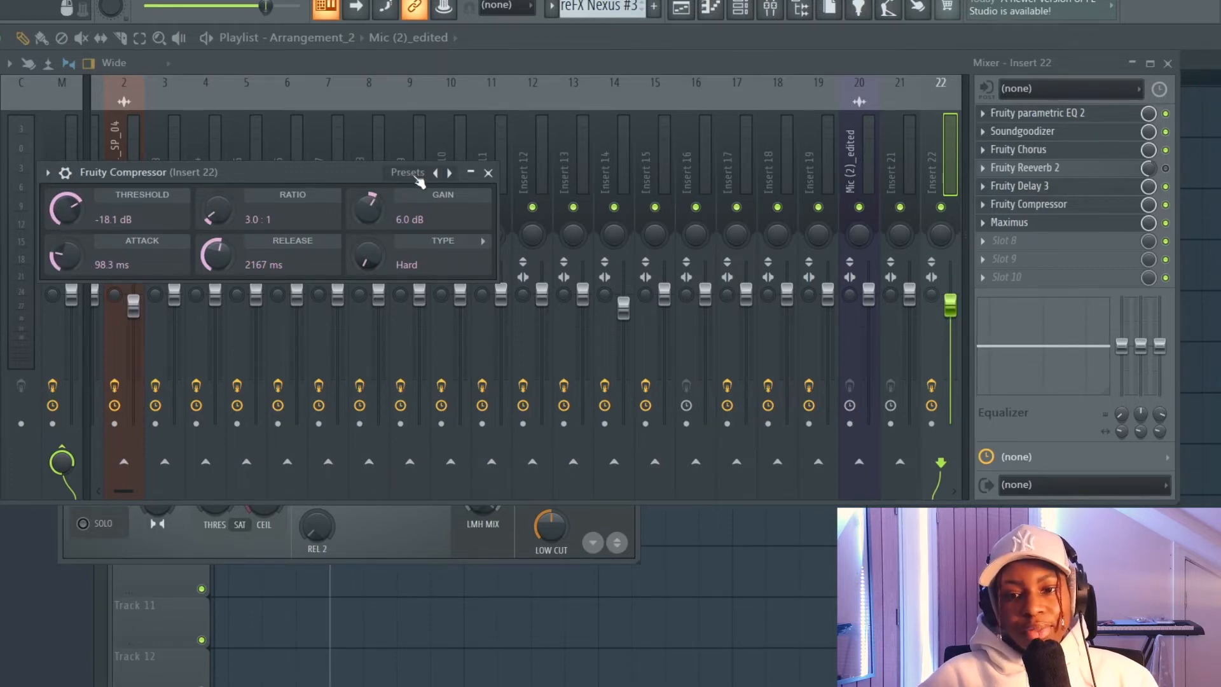
pyautogui.click(488, 173)
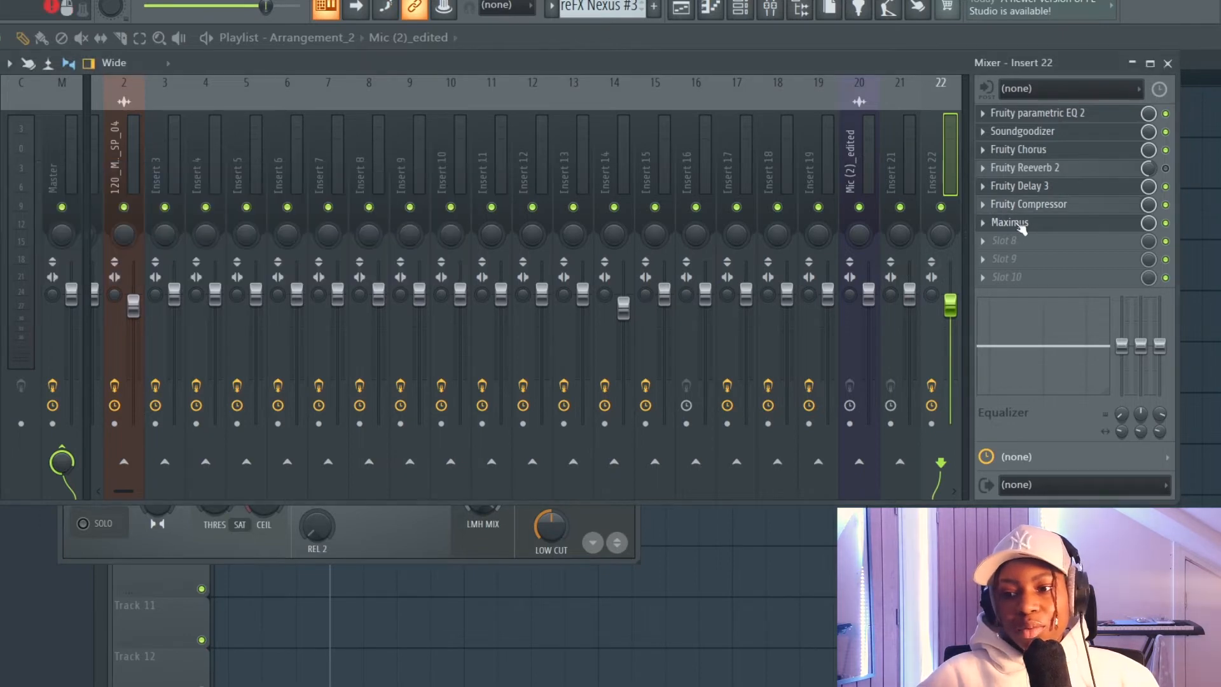
pyautogui.click(1011, 223)
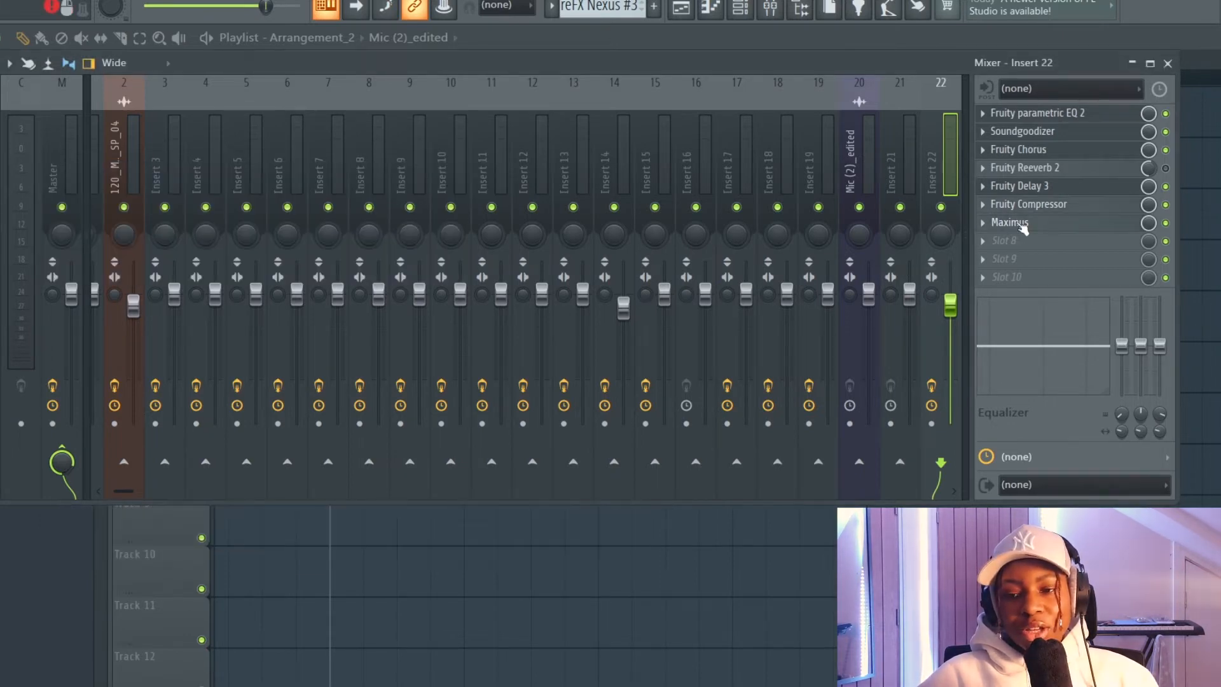
pyautogui.click(528, 199)
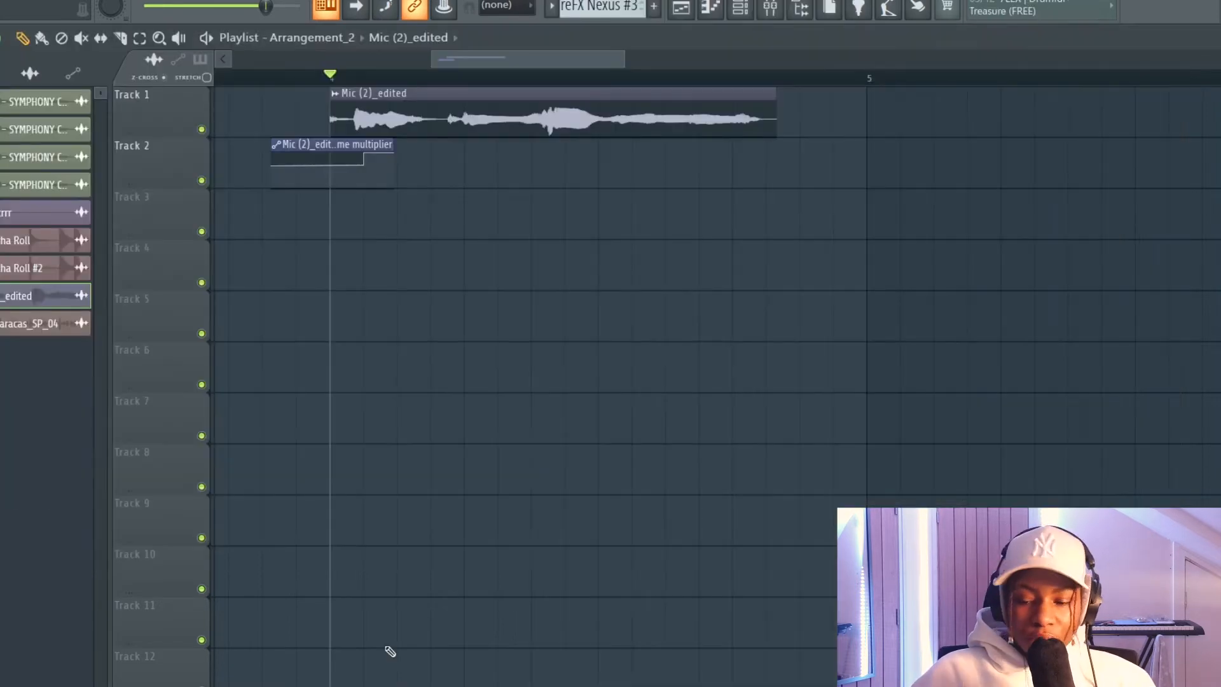
# - Switch to the Timing.flp project and play back its tag (consolidated)_3 - Part_1 clip from just before the clip's start
pyautogui.moveTo(381, 684)
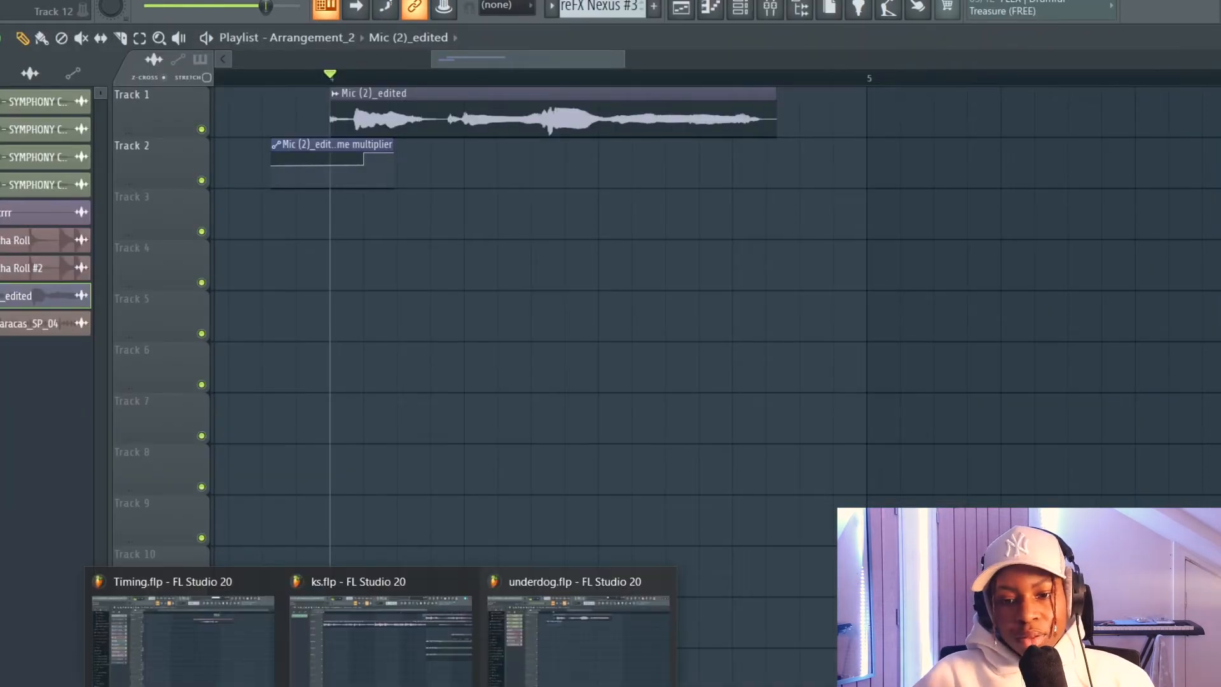
pyautogui.click(239, 678)
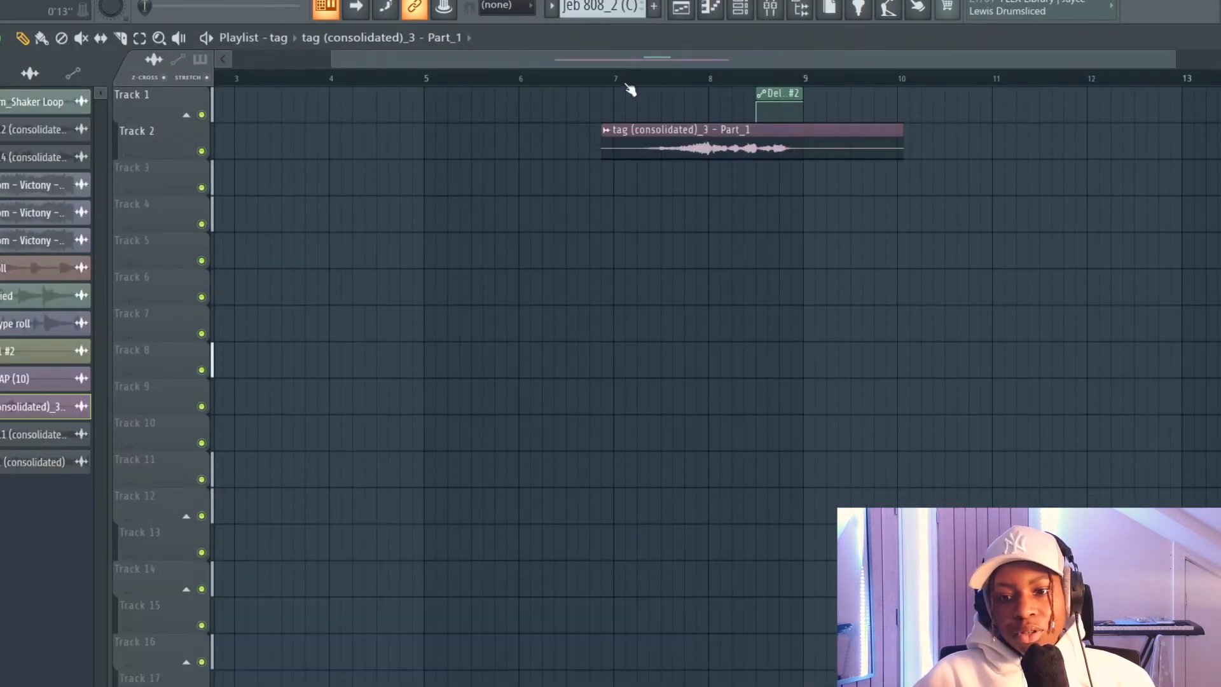
pyautogui.scroll(3, 729, 179)
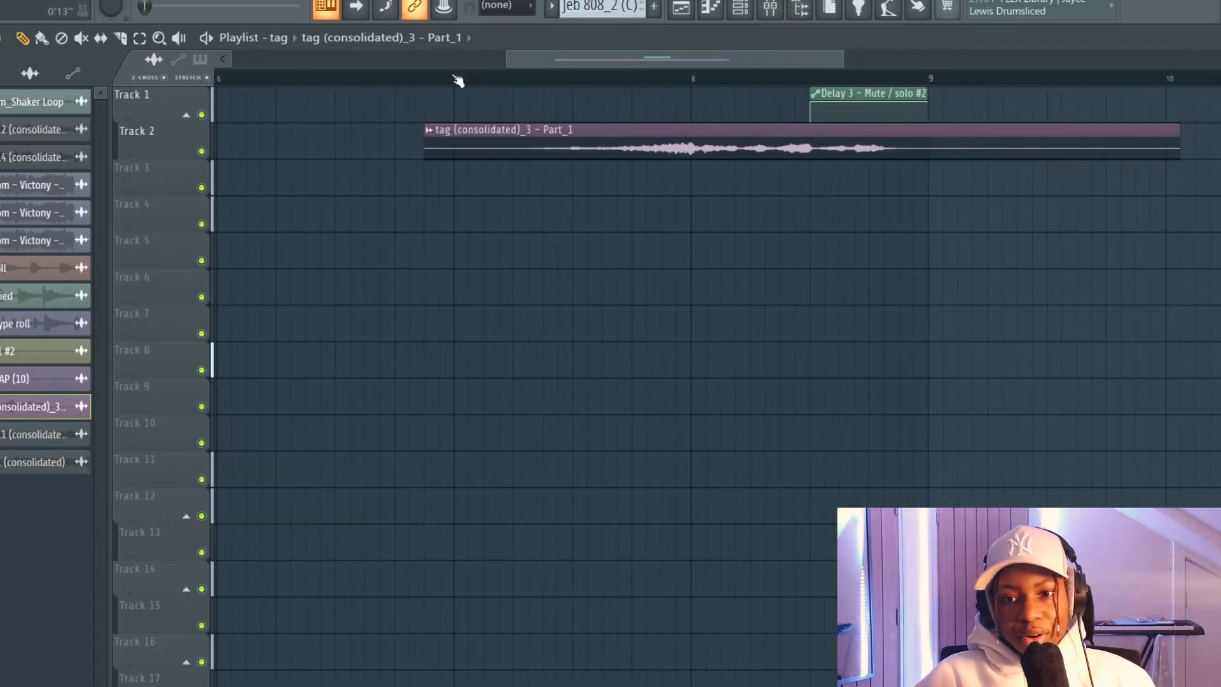
pyautogui.click(423, 80)
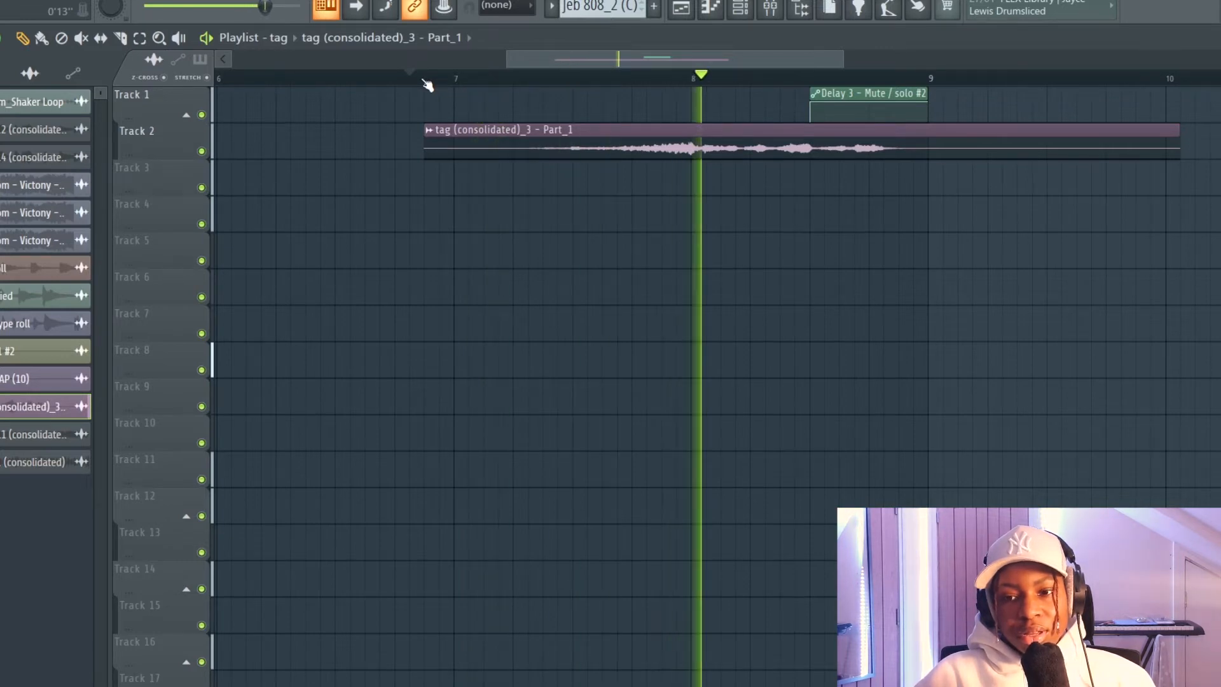
pyautogui.press('space')
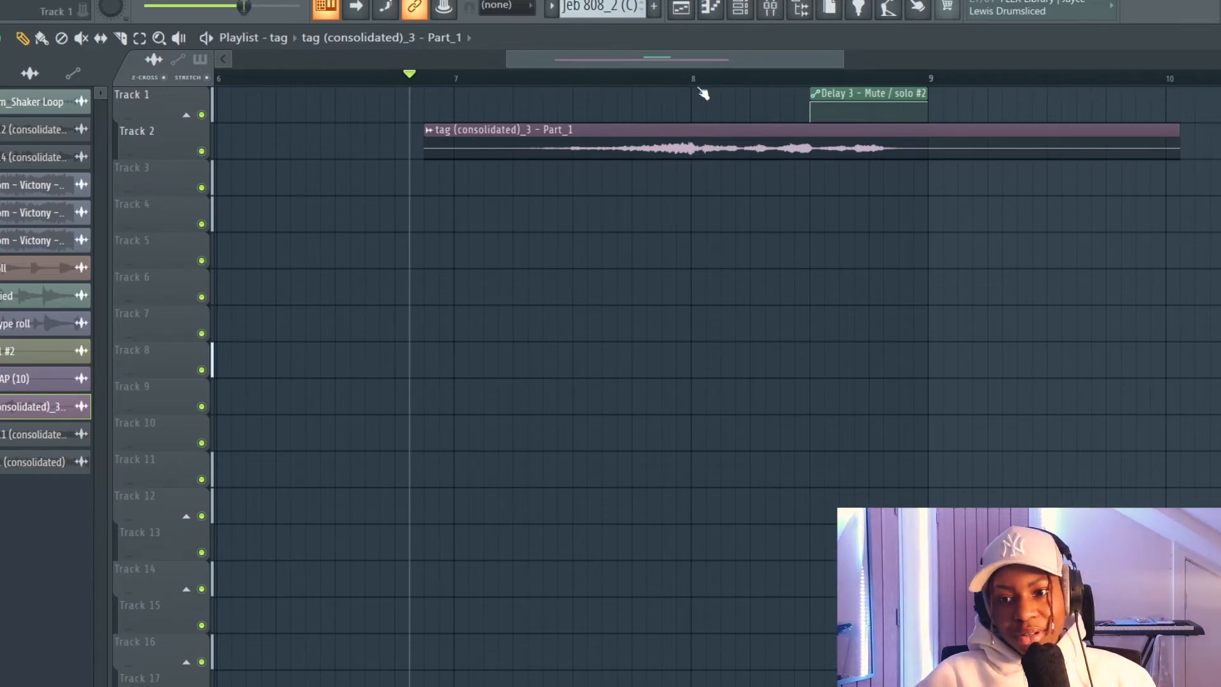
pyautogui.press('space')
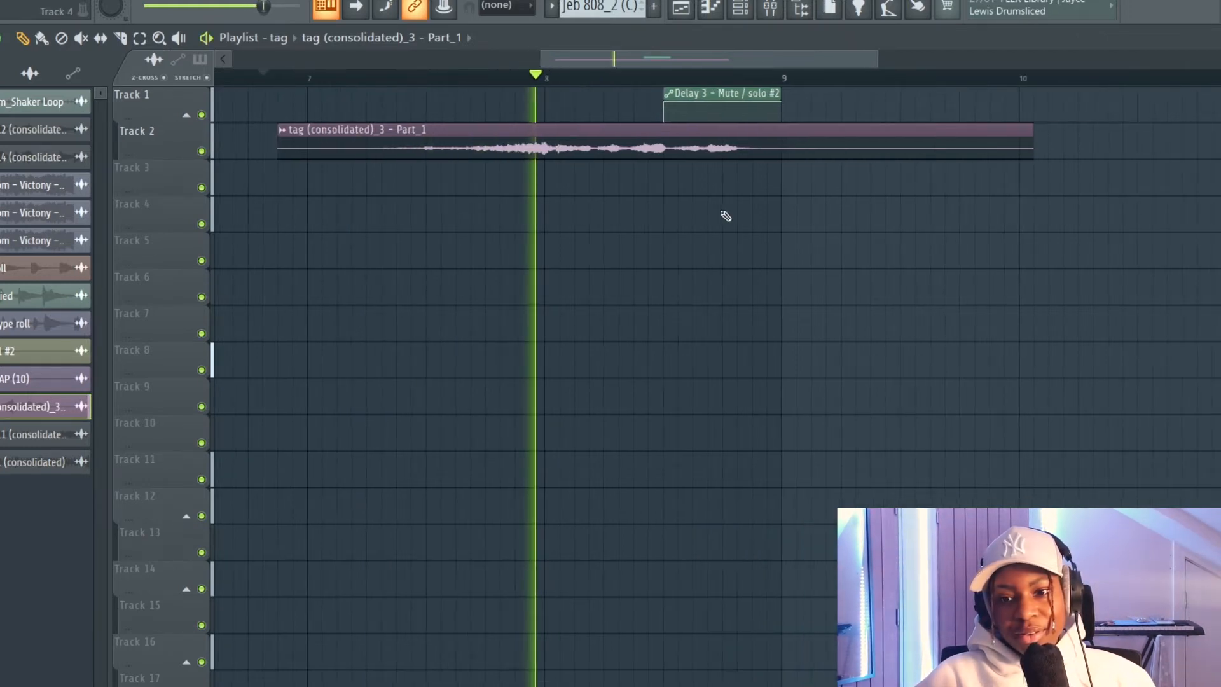
pyautogui.press('space')
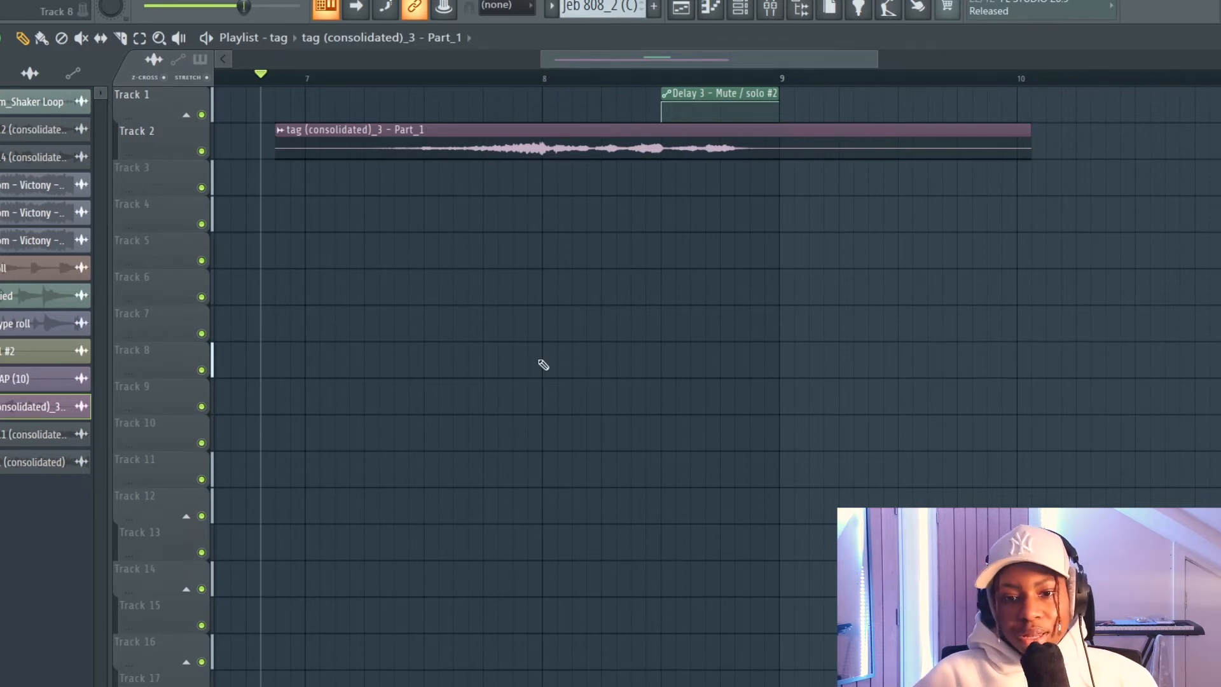
pyautogui.press('space')
pyautogui.press('space')
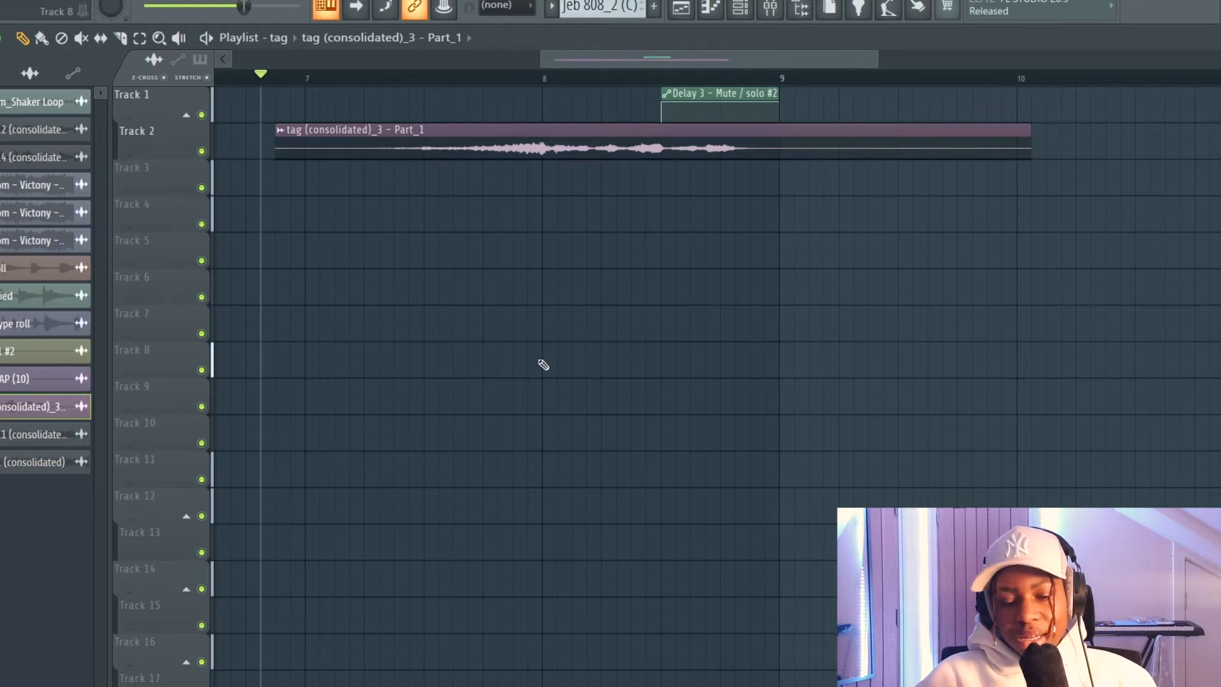
# - Open the tag (consolidated)_3 - Part_1 clip's channel settings and display the effects on its mixer track 17
pyautogui.scroll(-2, 544, 365)
pyautogui.scroll(2, 544, 364)
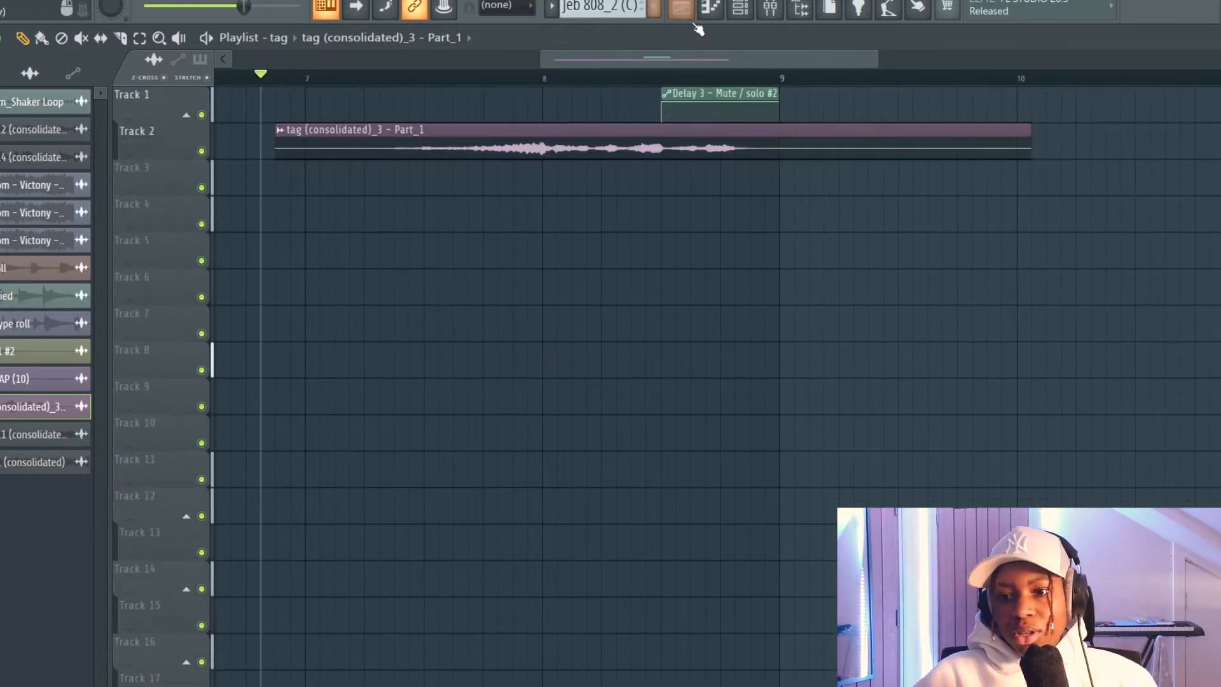
pyautogui.click(767, 22)
pyautogui.press('F9')
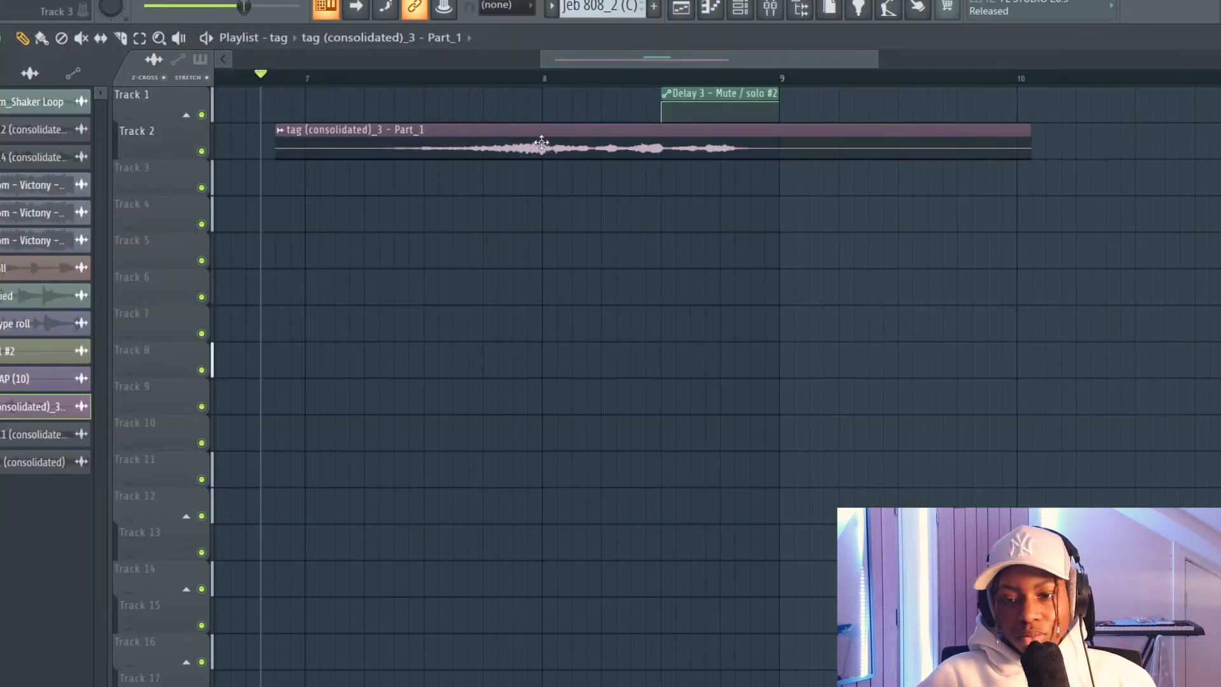
pyautogui.doubleClick(541, 143)
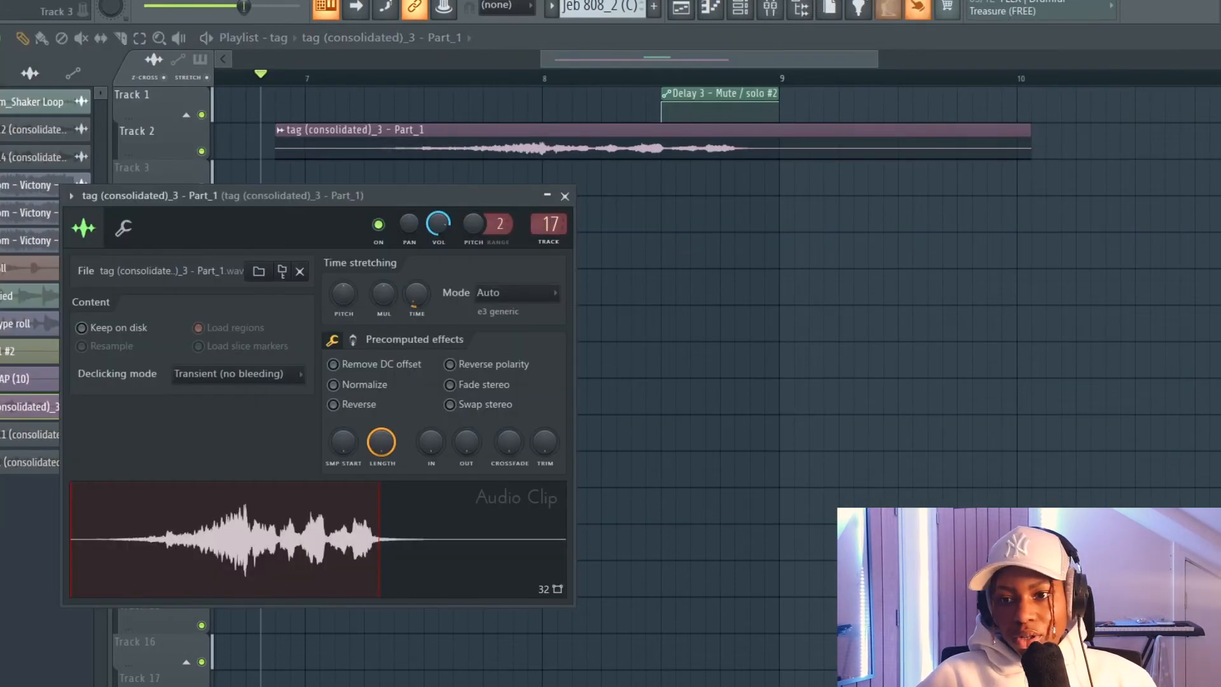
pyautogui.click(771, 9)
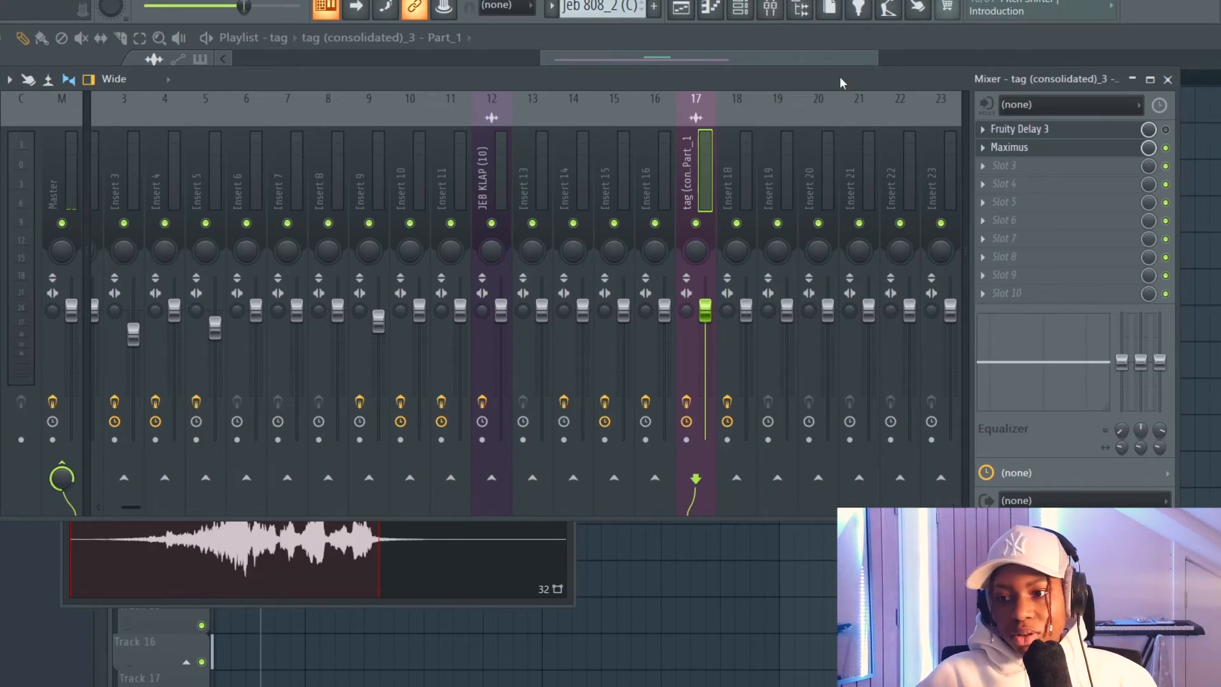
# - Move the mixer off the playlist, show the automation options for Fruity Delay 3's enable switch, and return to the playlist
pyautogui.moveTo(839, 76); pyautogui.dragTo(577, 270)
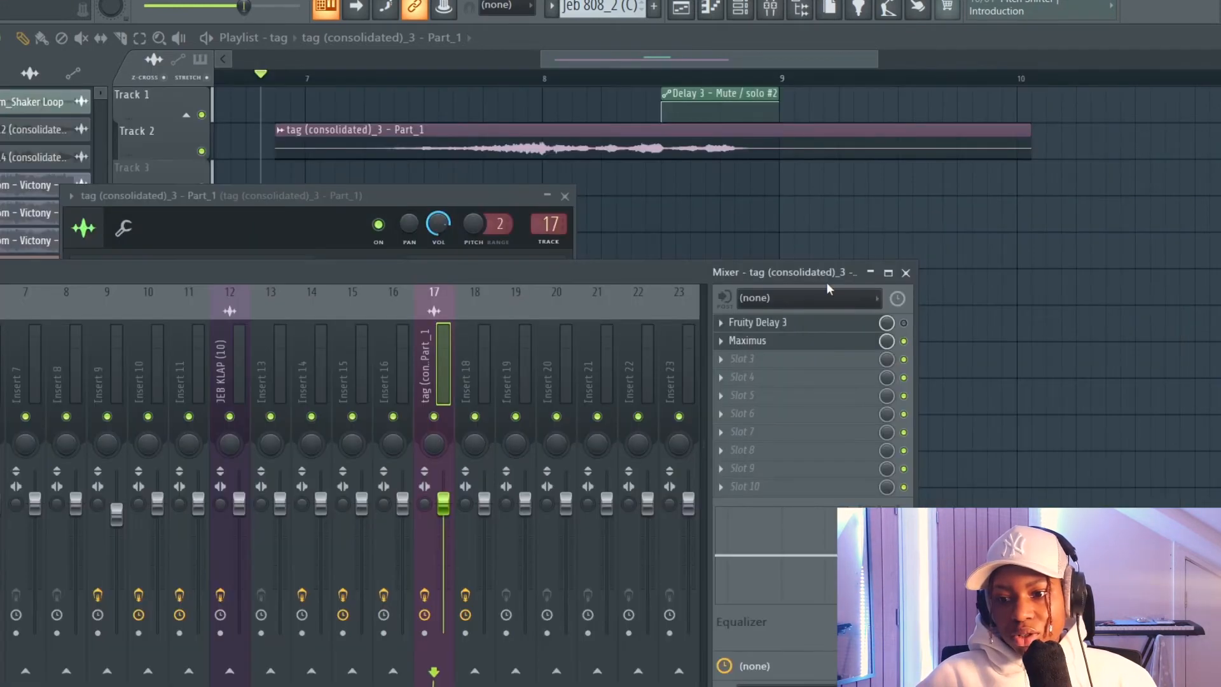
pyautogui.rightClick(904, 327)
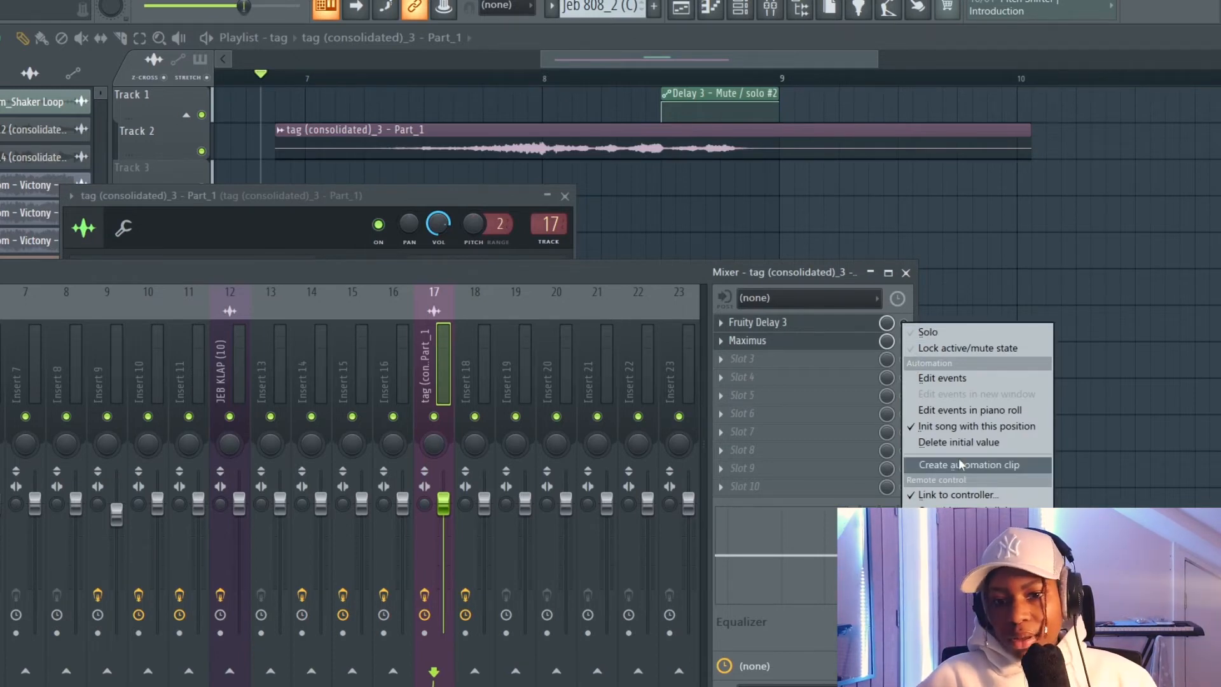
pyautogui.click(643, 69)
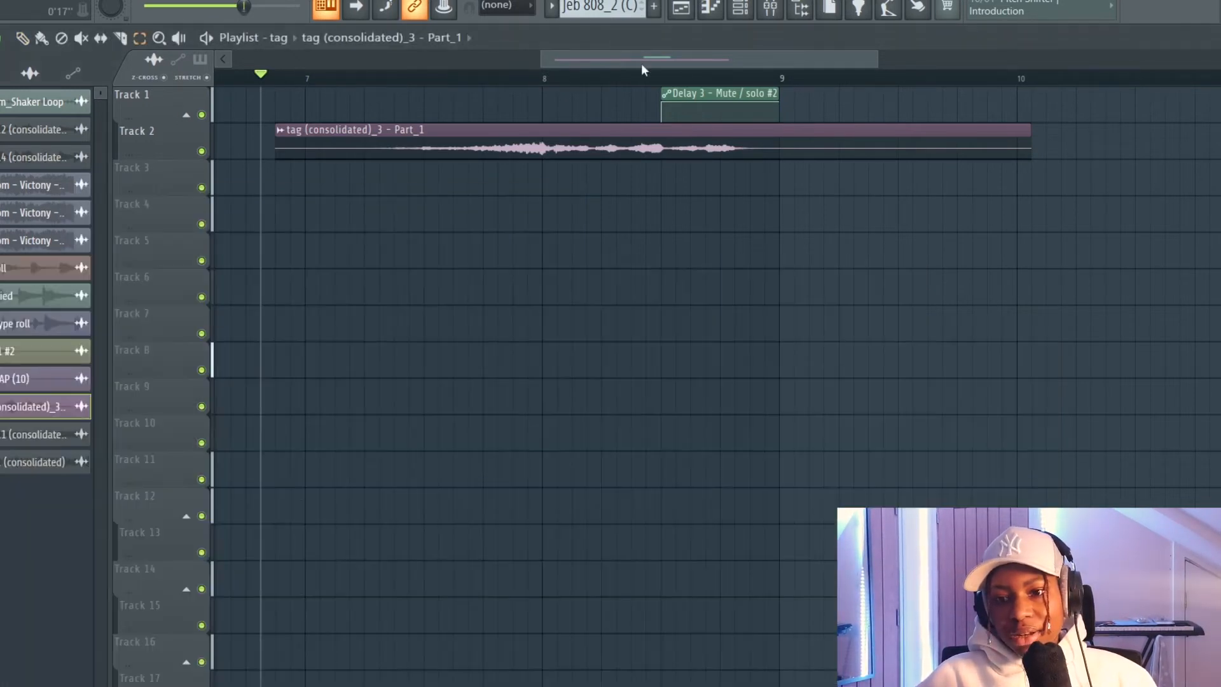
# - Mark the playlist time range around the Delay 3 - Mute / solo #2 automation clip, then clear that selection
pyautogui.moveTo(637, 80)
pyautogui.mouseDown()
pyautogui.moveTo(804, 95)
pyautogui.moveTo(802, 108)
pyautogui.mouseUp()
pyautogui.click(852, 316)
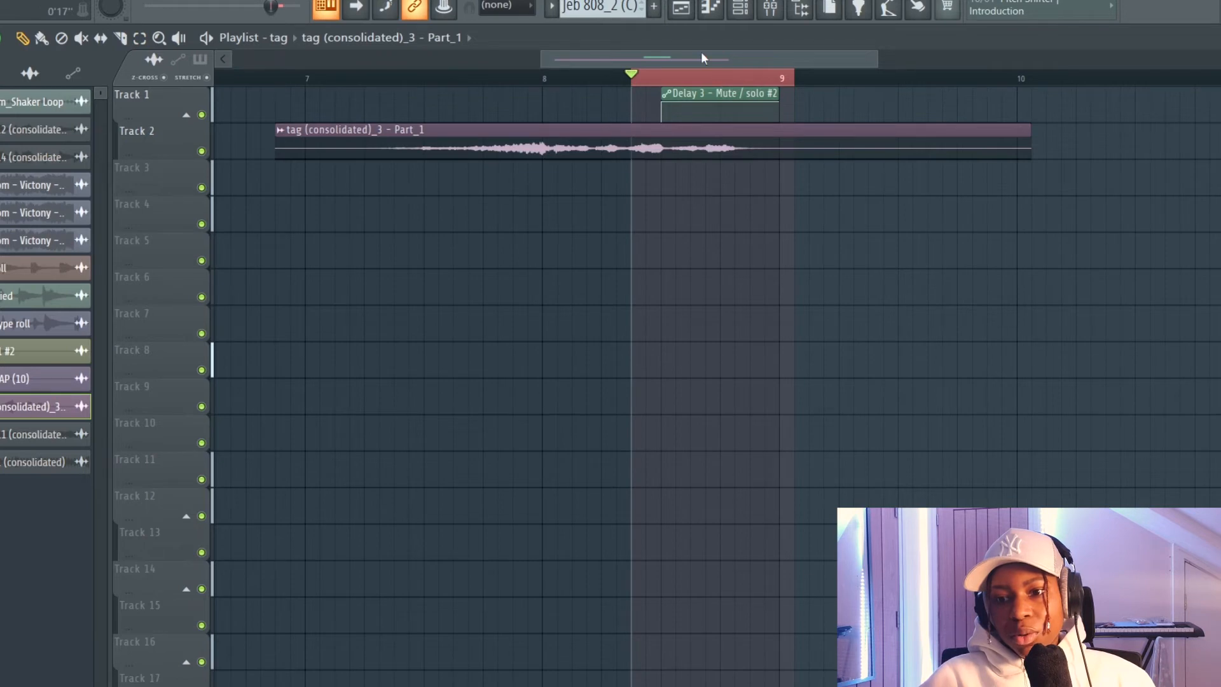
pyautogui.click(703, 72)
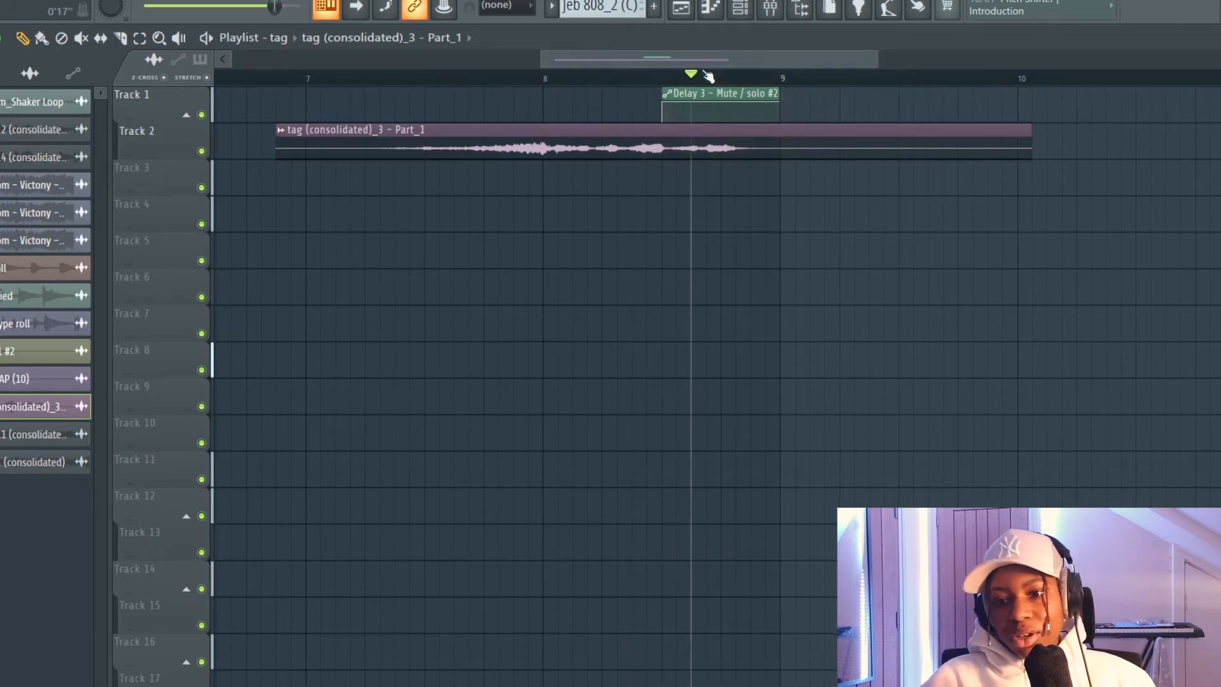
# - Play the tag from bar 8 through the Delay 3 - Mute / solo #2 automation clip, then stop playback
pyautogui.scroll(2, 678, 109)
pyautogui.scroll(2, 661, 123)
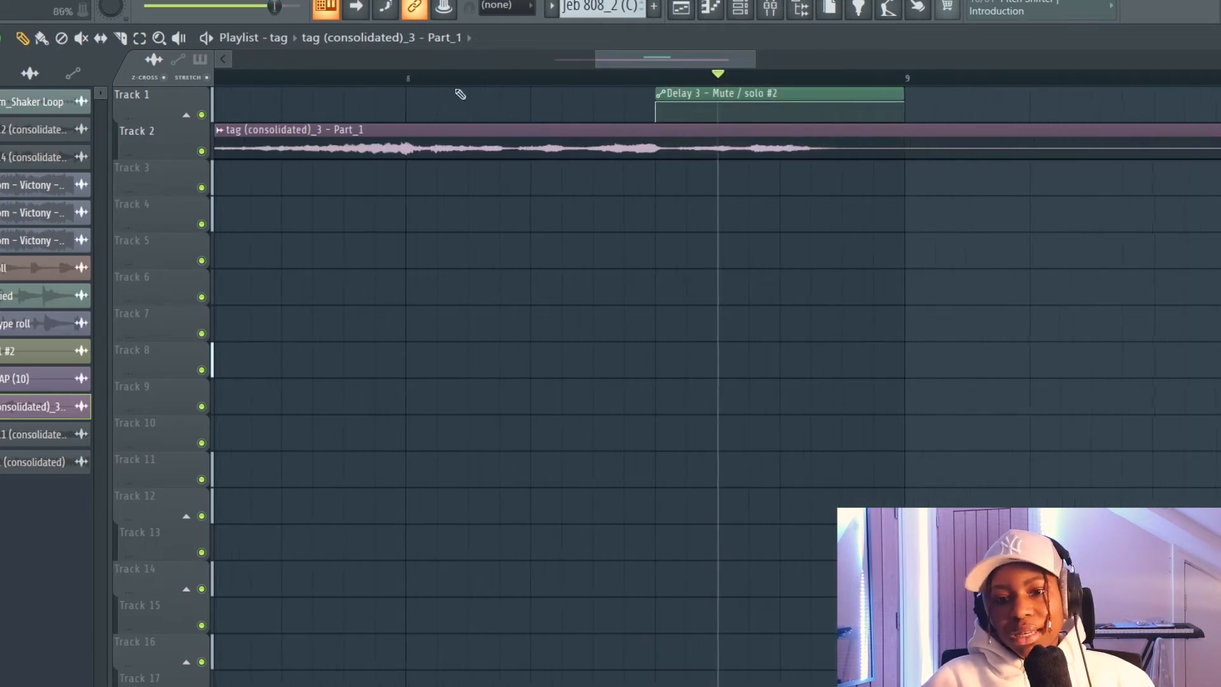
pyautogui.click(416, 81)
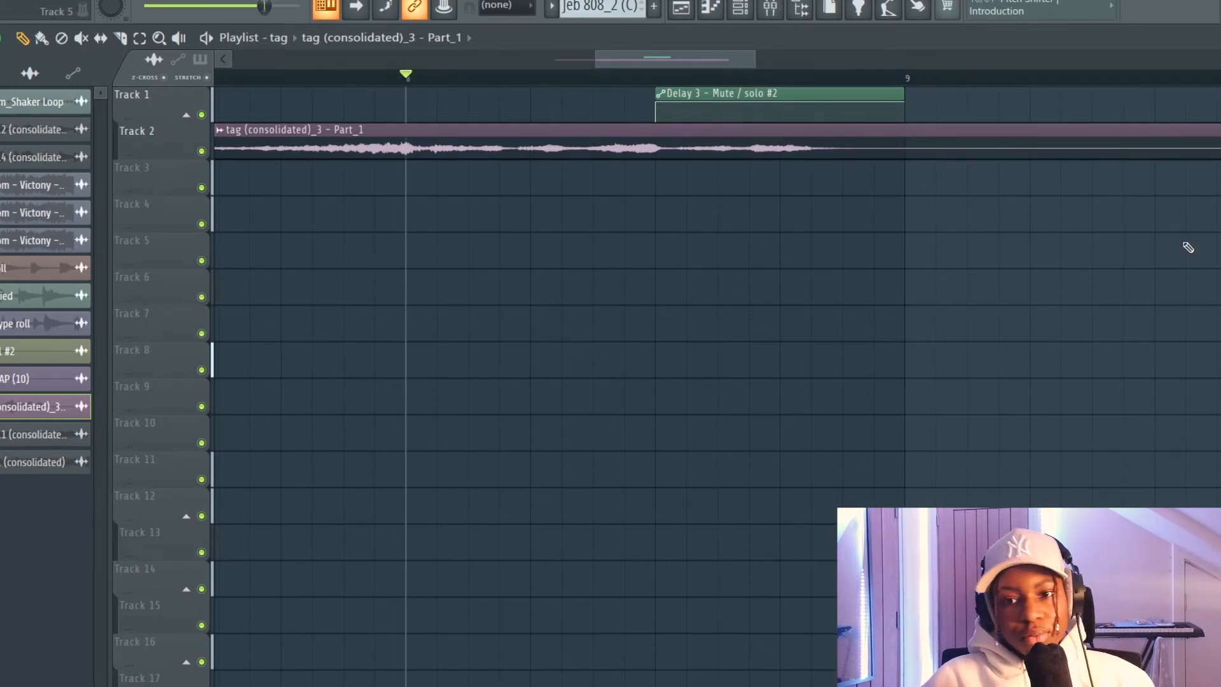
pyautogui.press('space')
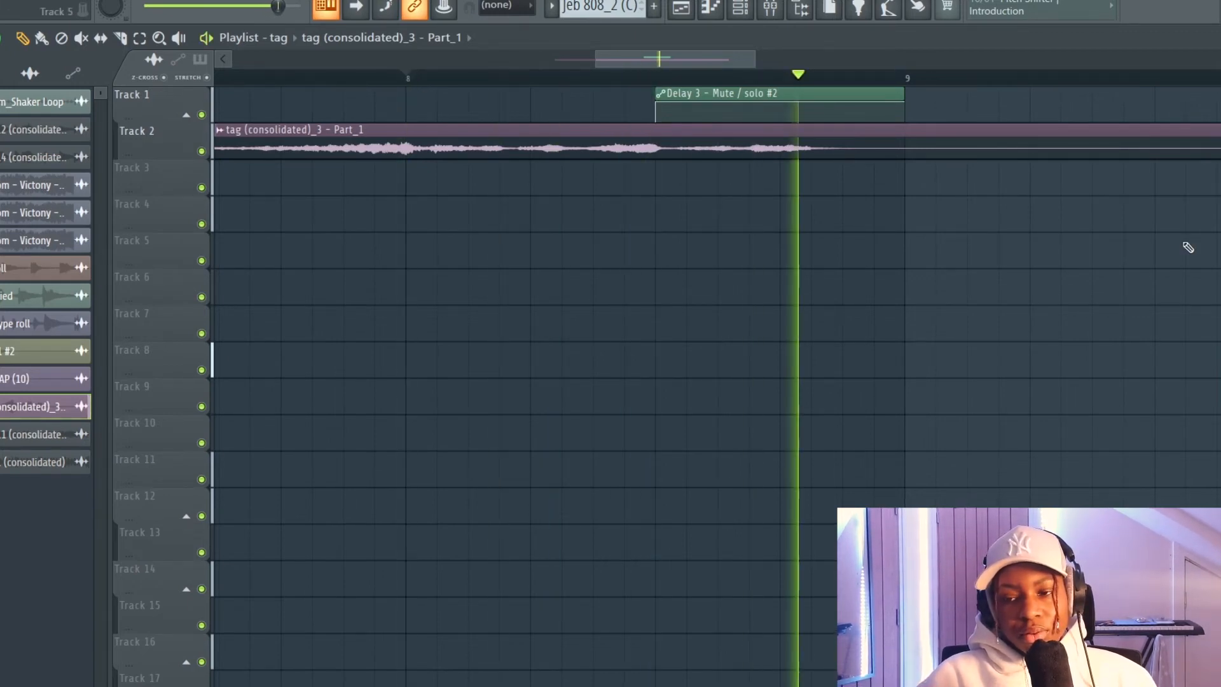
pyautogui.press('space')
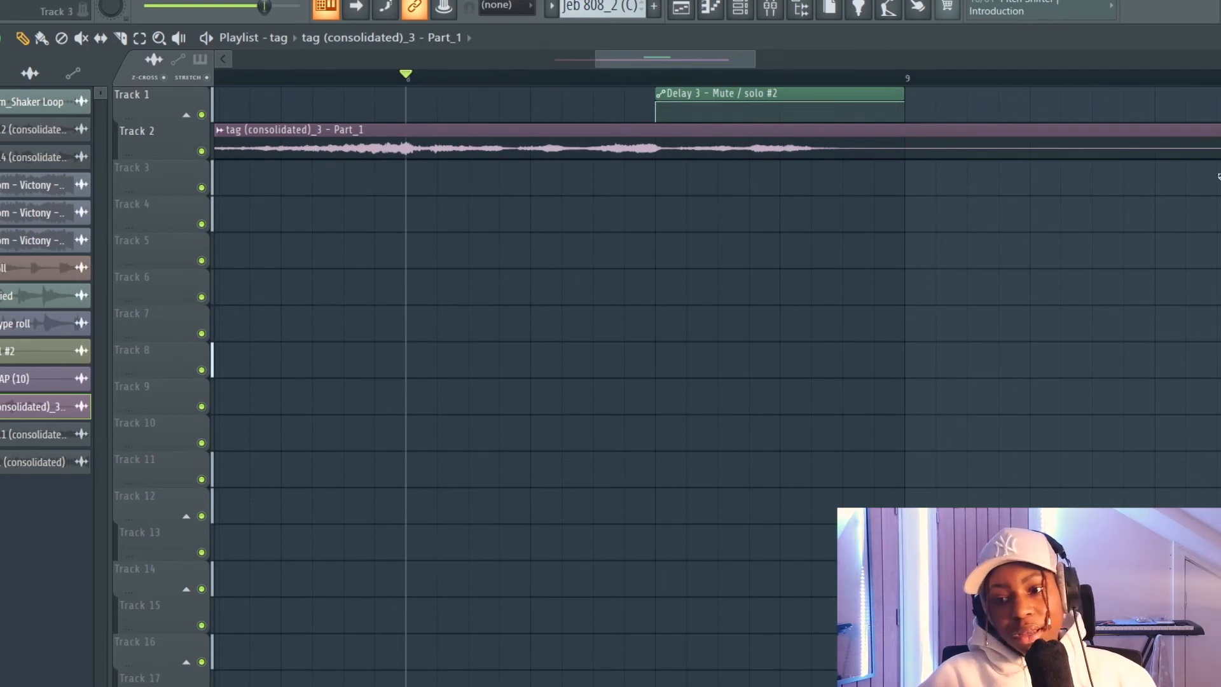
pyautogui.keyDown('ctrl'); pyautogui.scroll(-4, 736, 335); pyautogui.keyUp('ctrl')
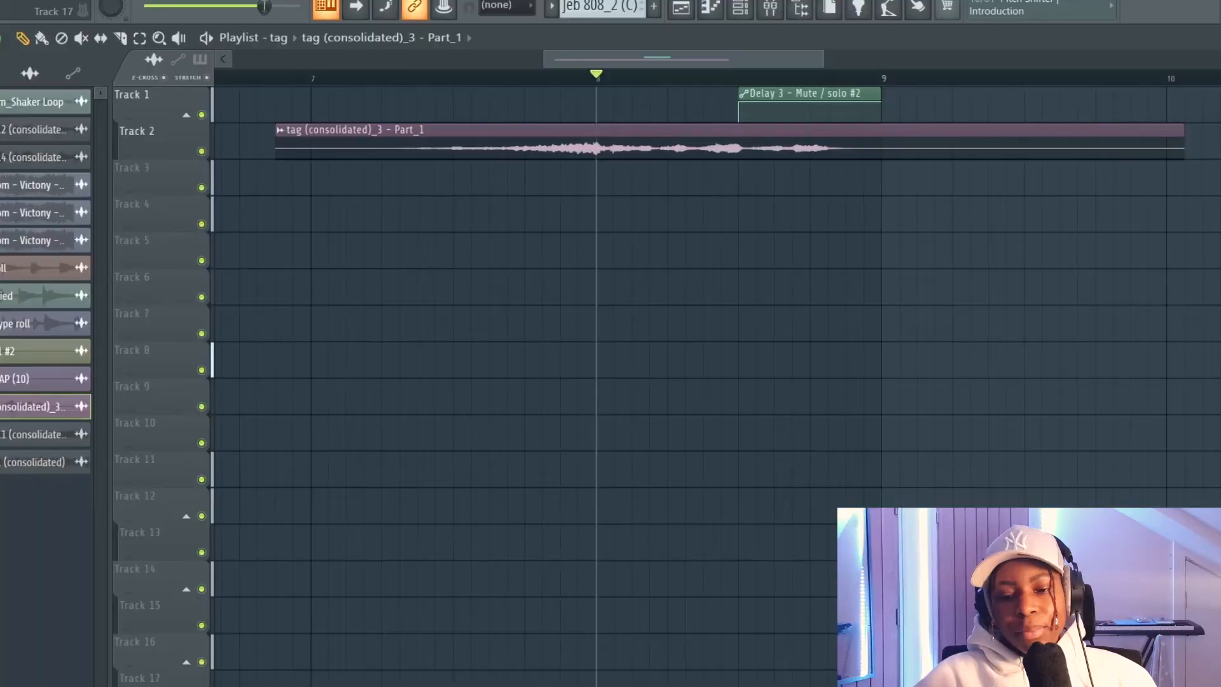
# - Switch to the underdog.flp project and play its Mic (2)_edited tag from just before the first chopped clip
pyautogui.moveTo(496, 642)
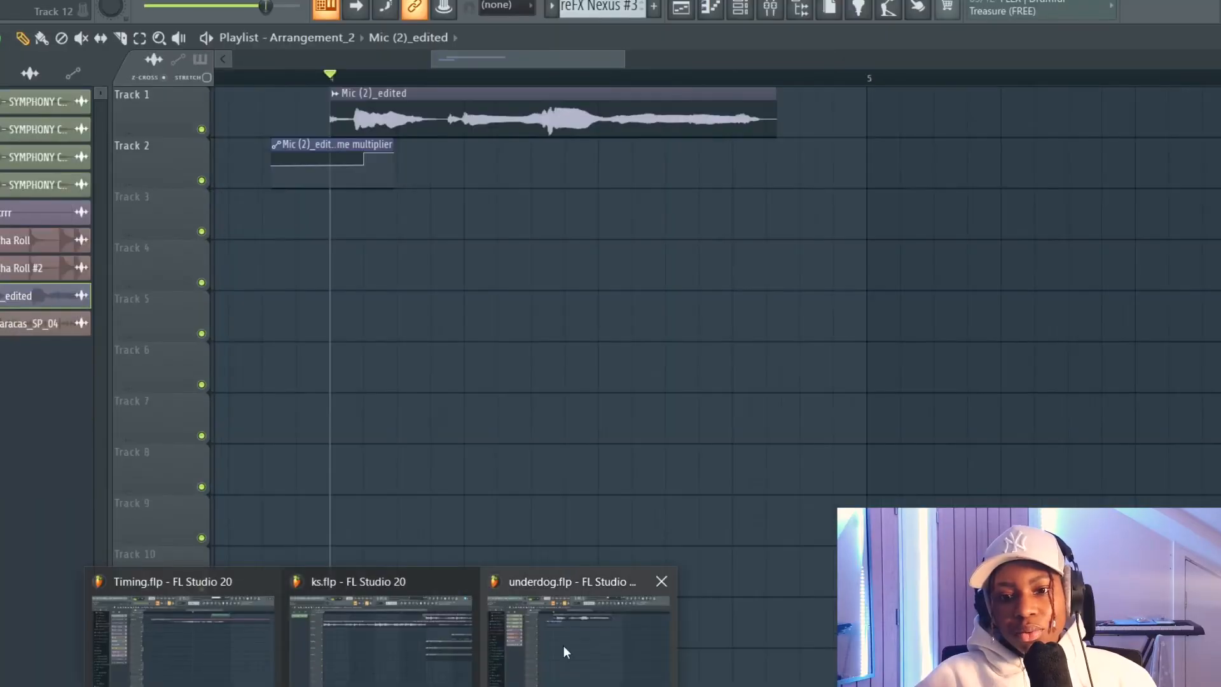
pyautogui.click(564, 647)
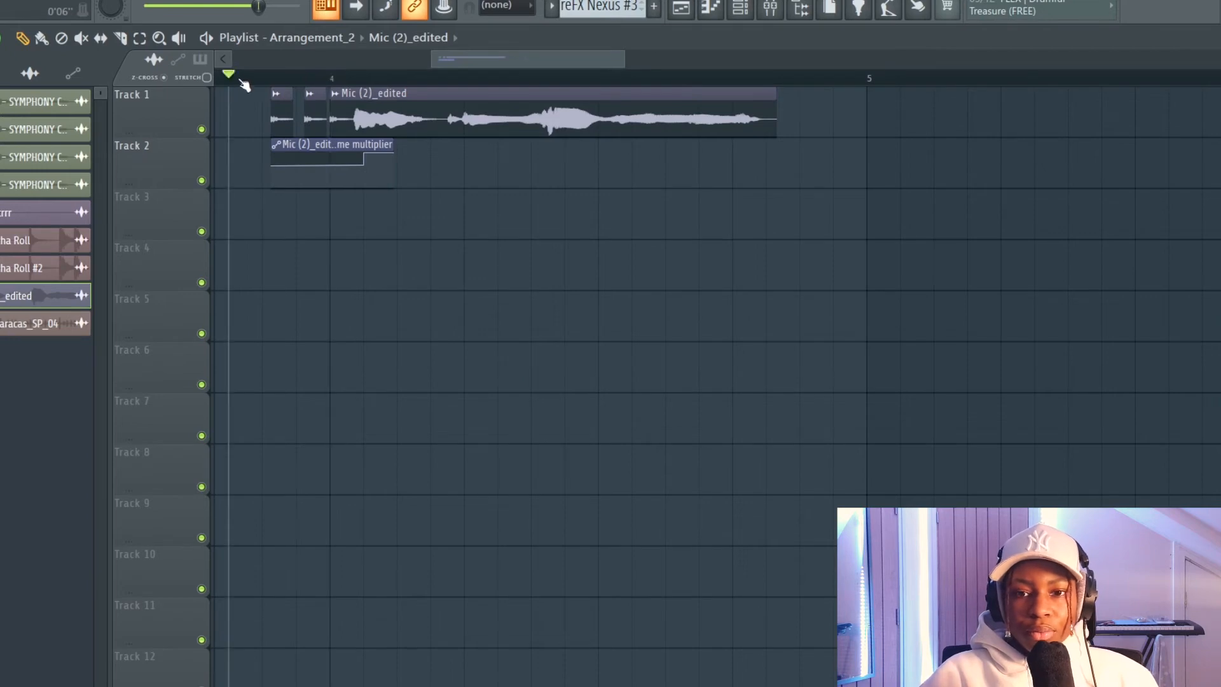
pyautogui.press('space')
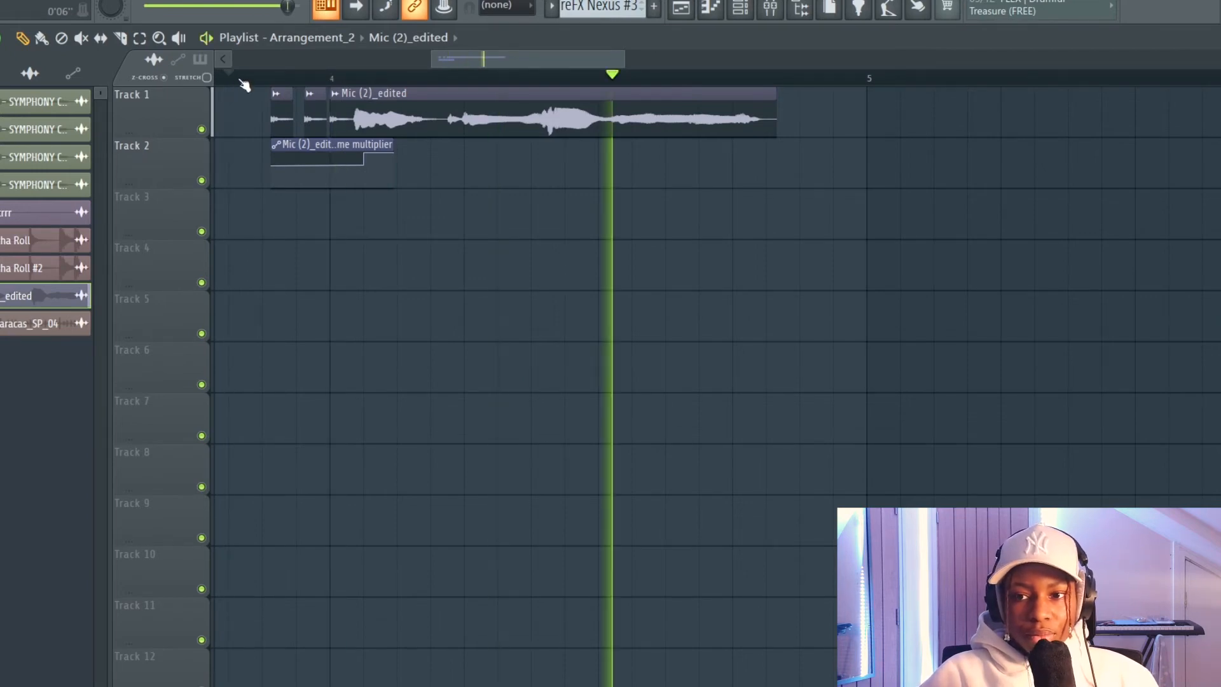
pyautogui.press('space')
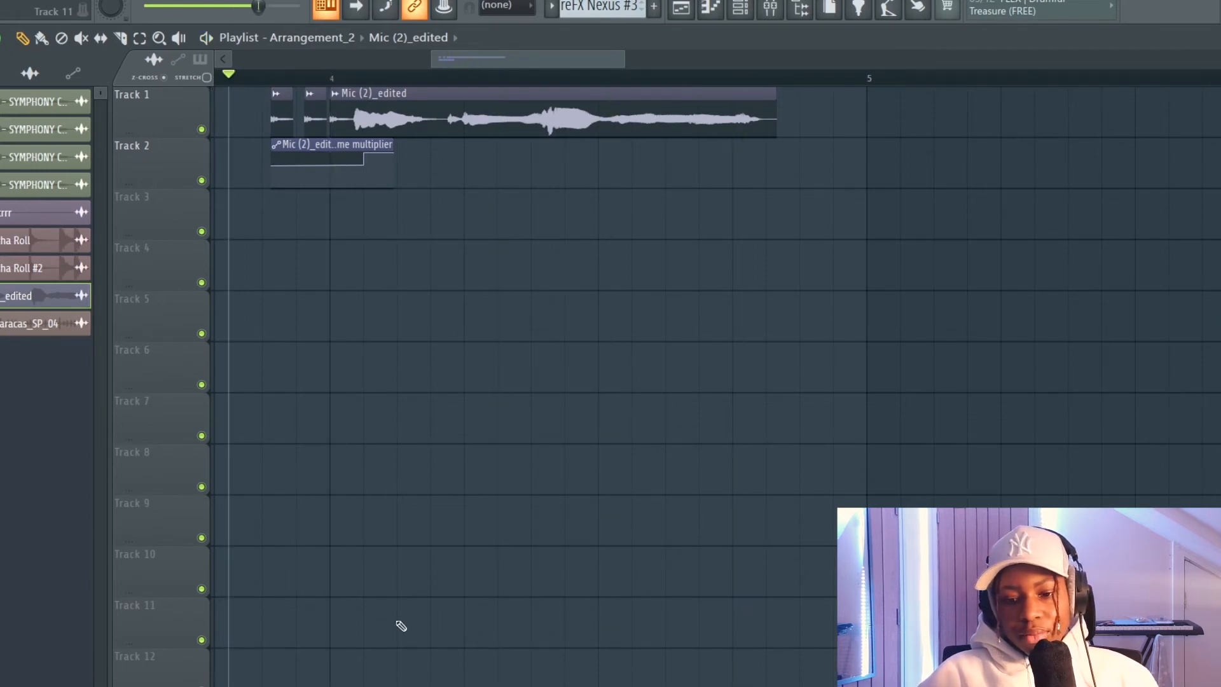
# - Return to the Timing.flp project and replay the tag (consolidated)_3 - Part_1 clip from bar 8
pyautogui.moveTo(203, 684)
pyautogui.click(209, 623)
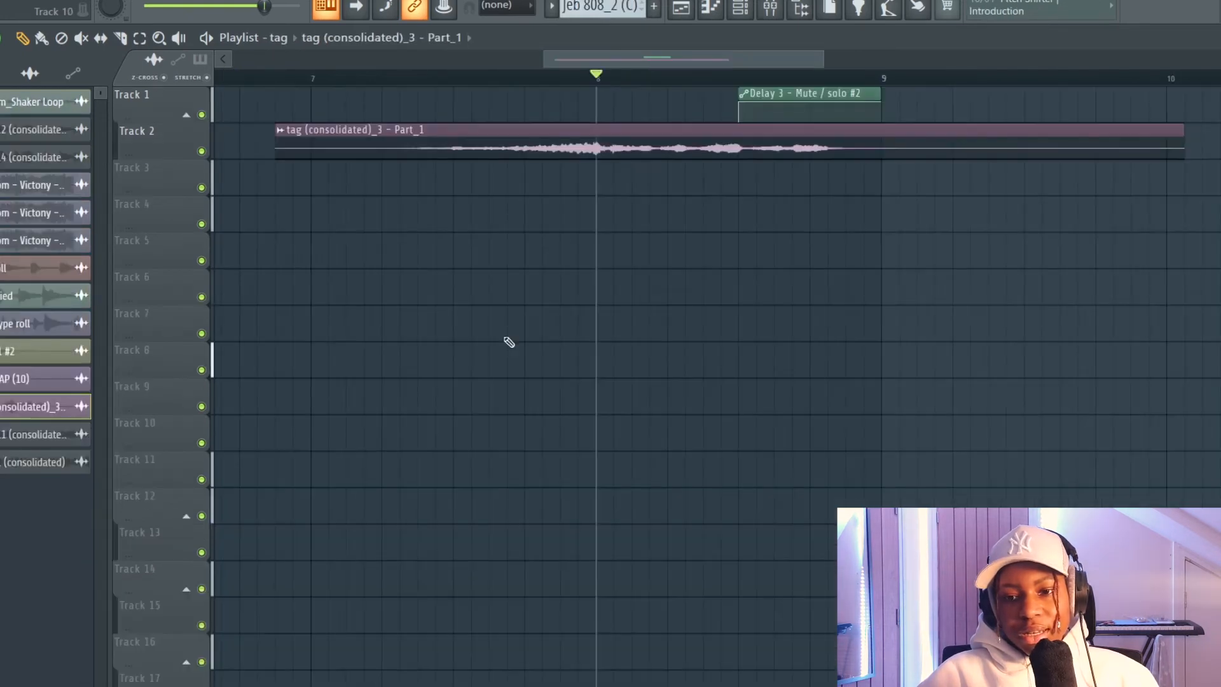
pyautogui.scroll(-2, 504, 341)
pyautogui.hscroll(-1, 412, 69)
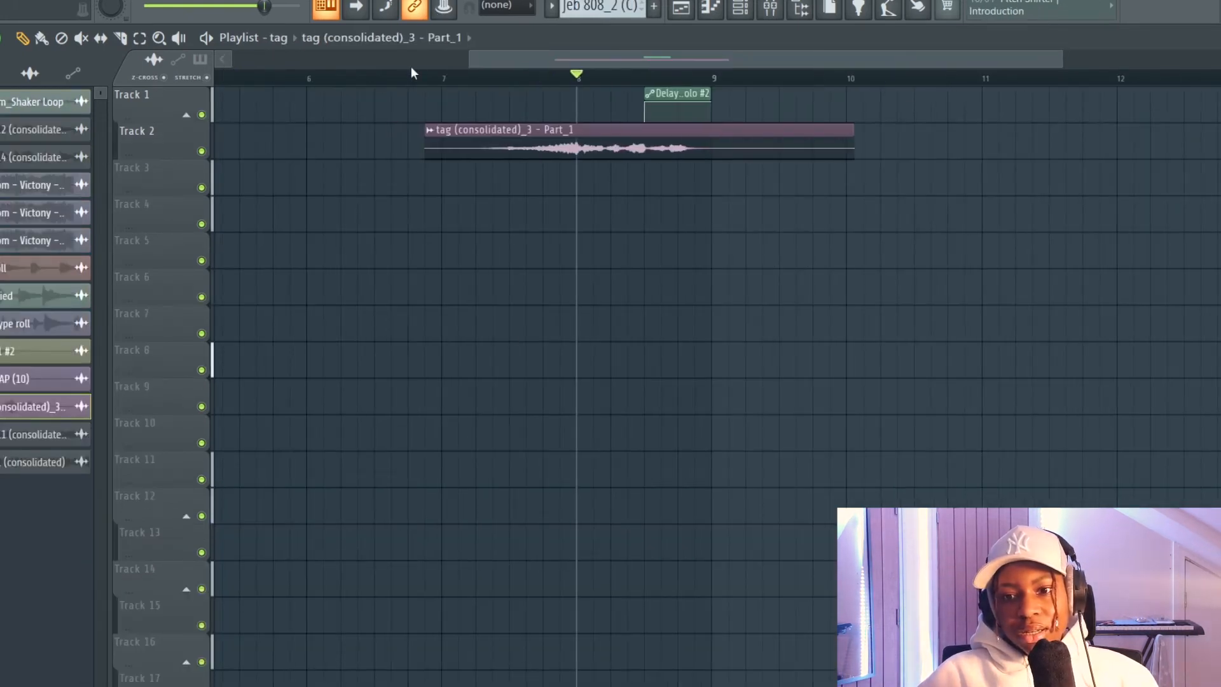
pyautogui.press('space')
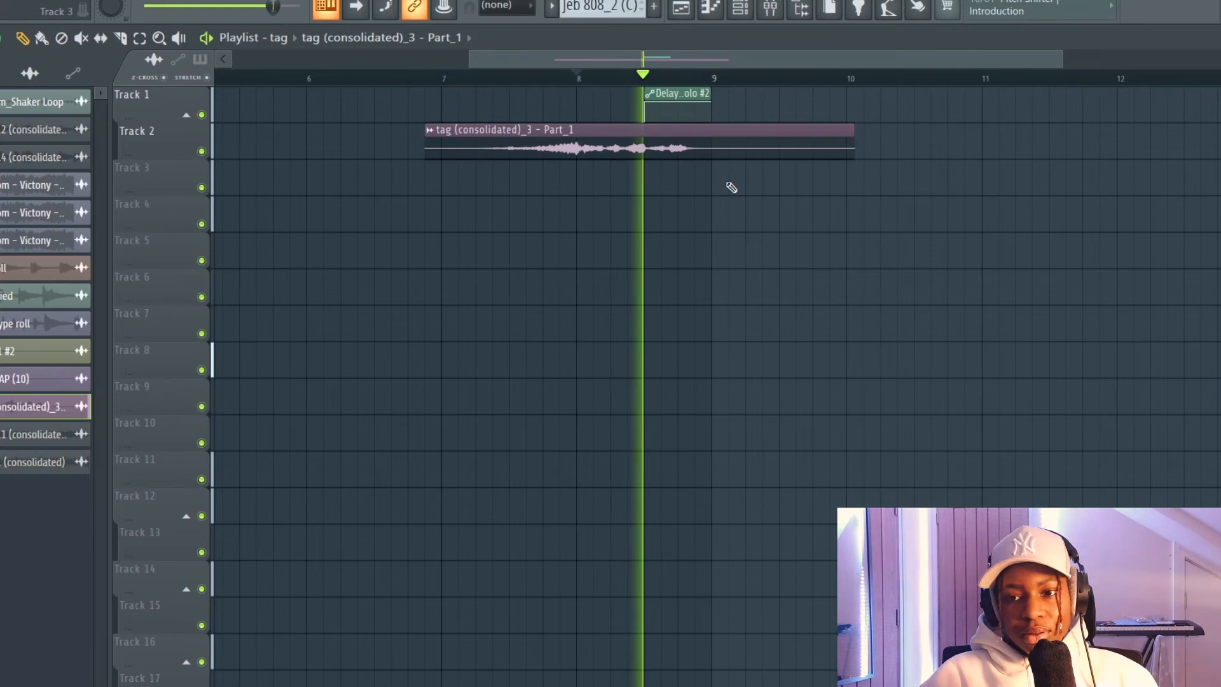
pyautogui.press('space')
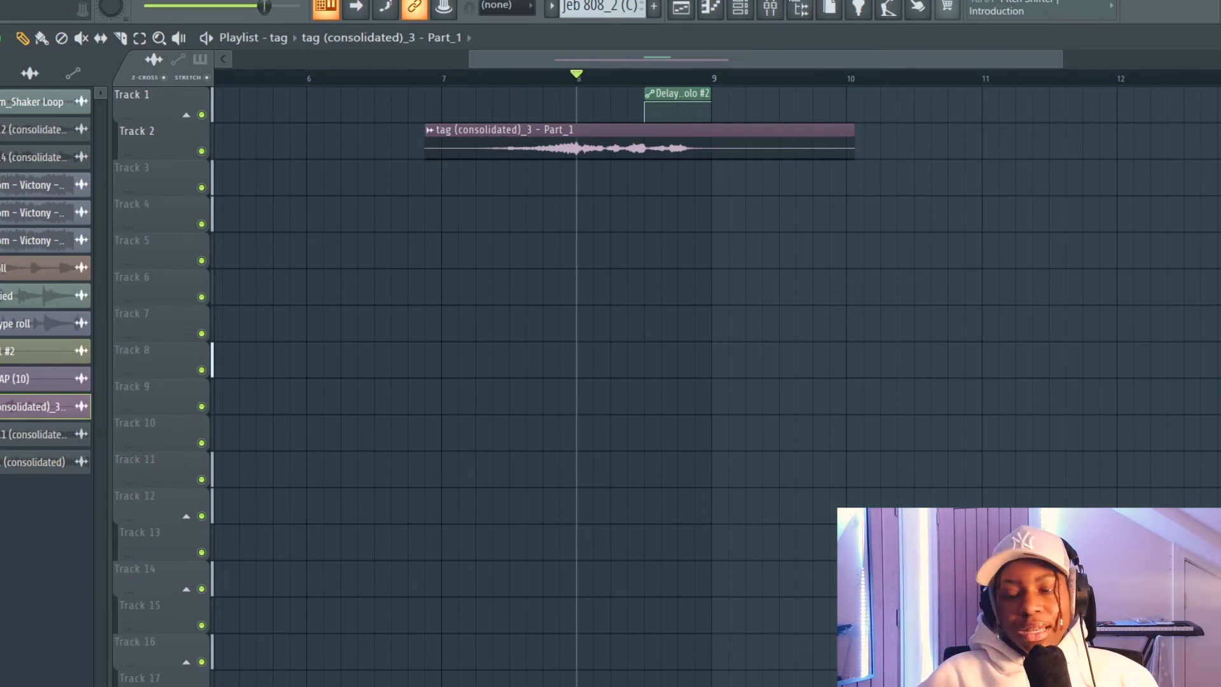
# - Open Maximus on the tag's mixer track 17 and compare the tag's sound by toggling the effects in its chain
pyautogui.press('F9')
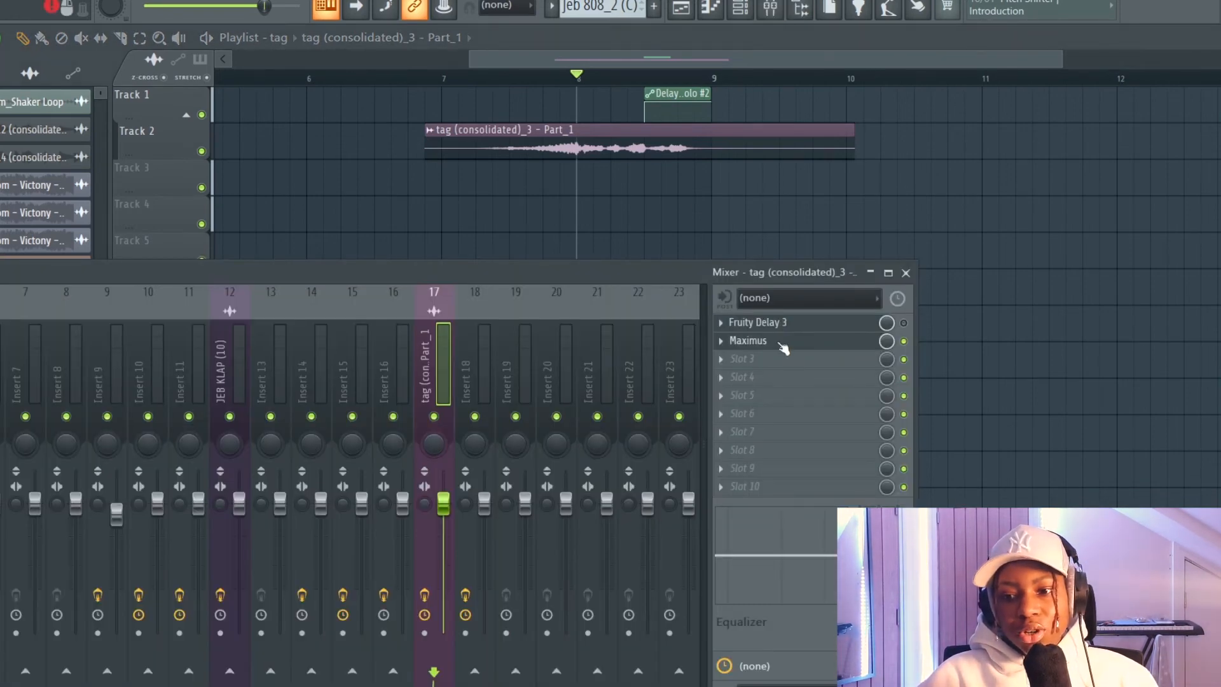
pyautogui.click(780, 343)
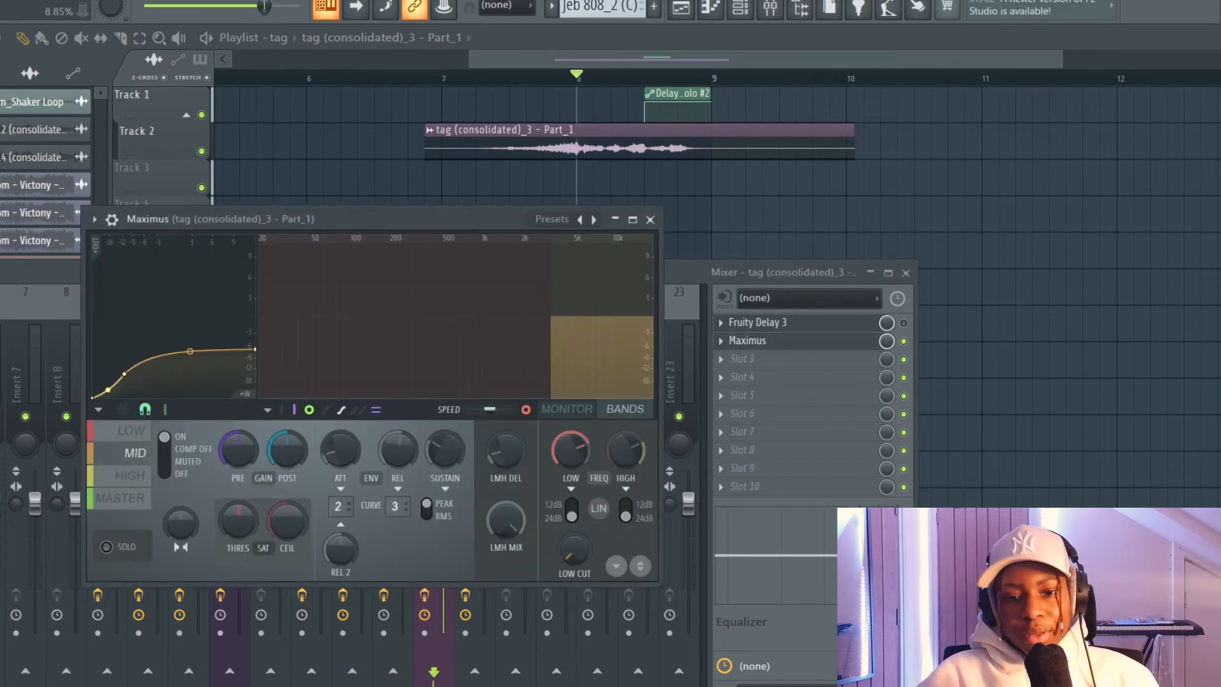
pyautogui.click(904, 342)
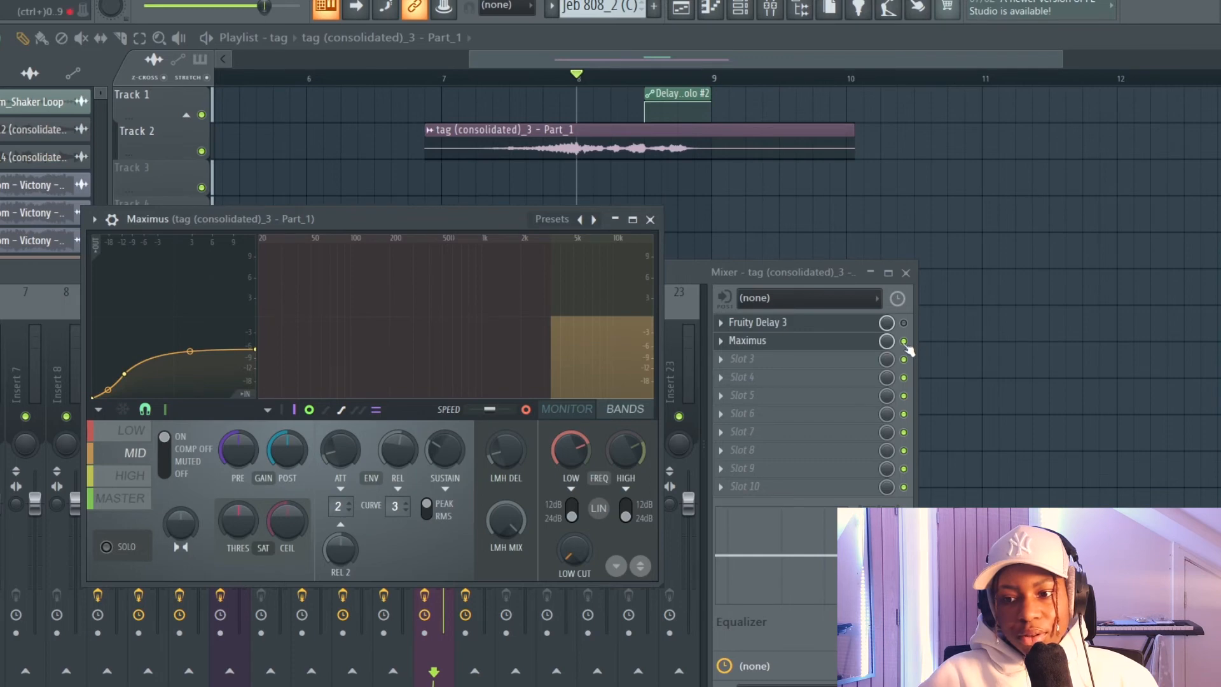
pyautogui.click(904, 322)
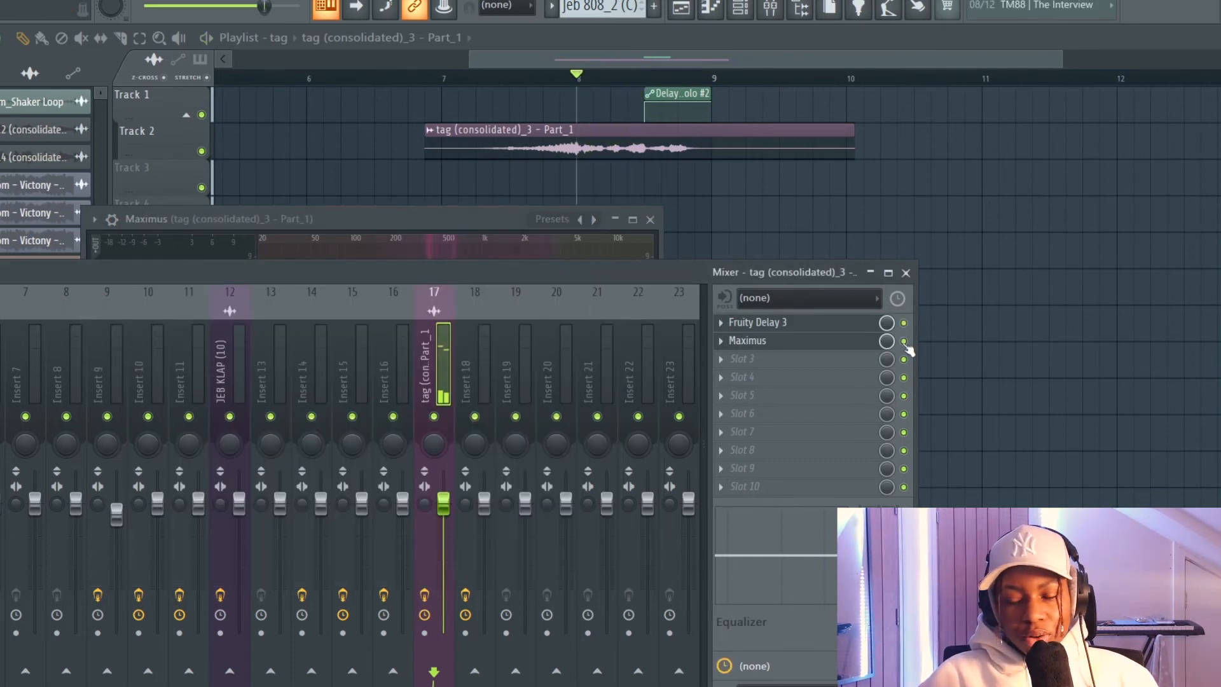
pyautogui.keyDown('ctrl'); pyautogui.click(904, 341); pyautogui.keyUp('ctrl')
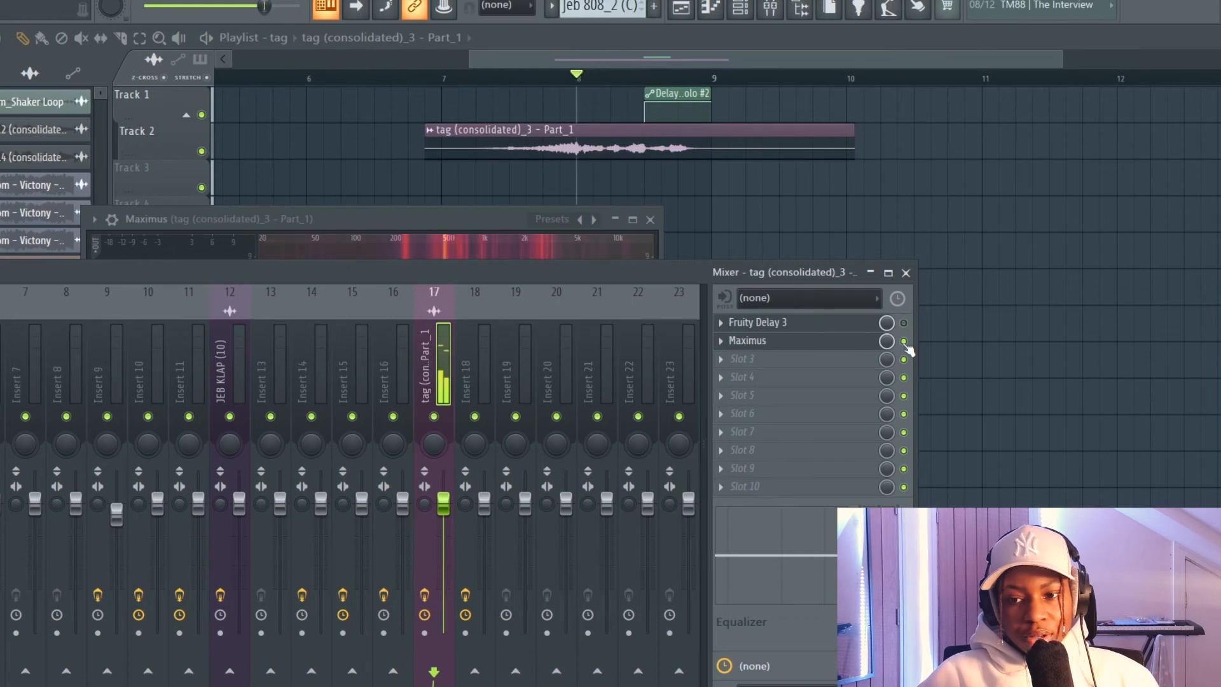
# - Look through the Maximus preset list and close it without loading a preset
pyautogui.click(525, 218)
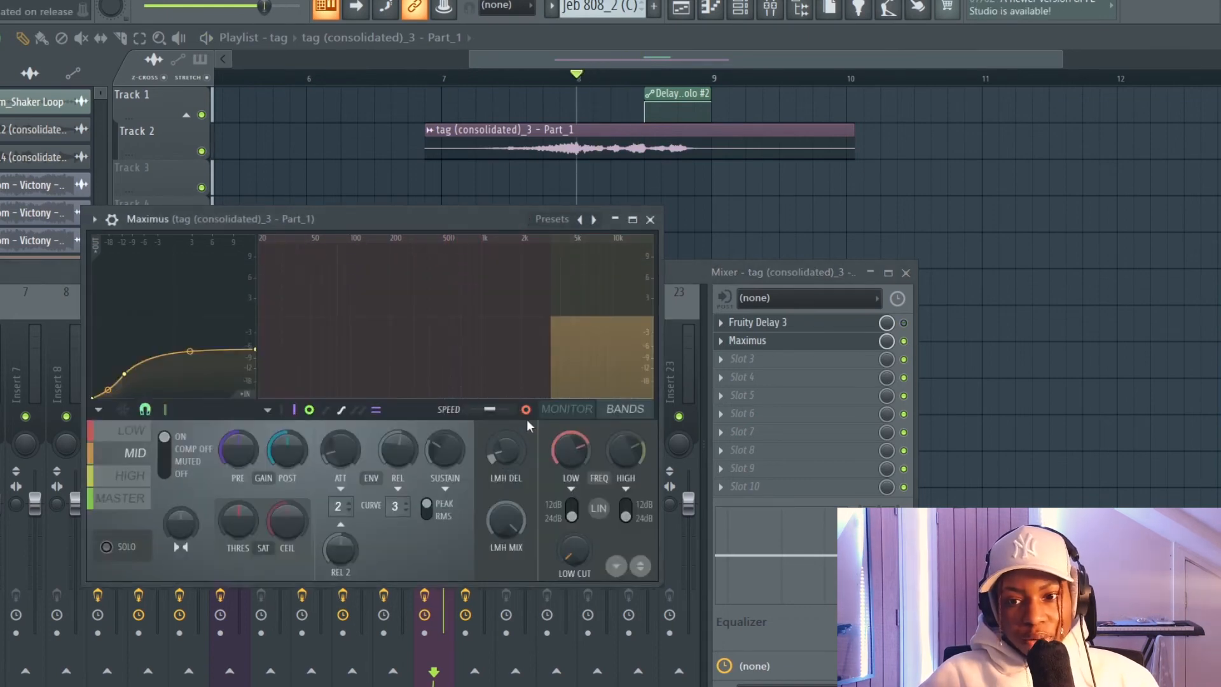
pyautogui.click(553, 220)
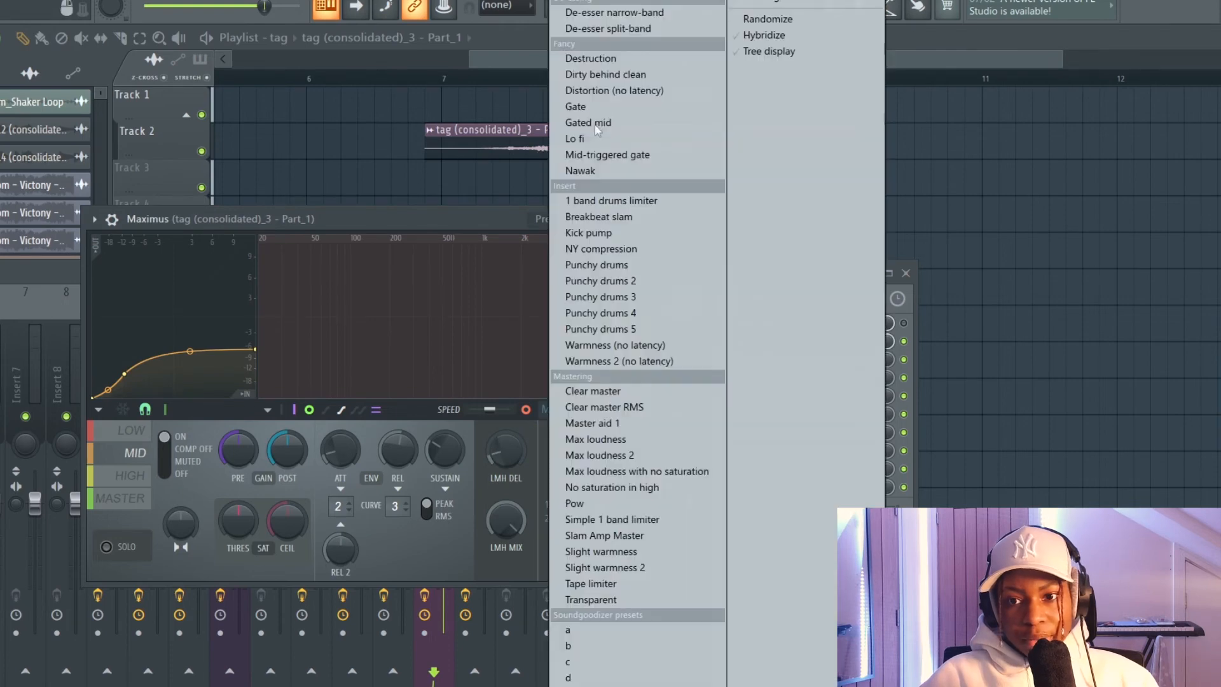
pyautogui.click(399, 227)
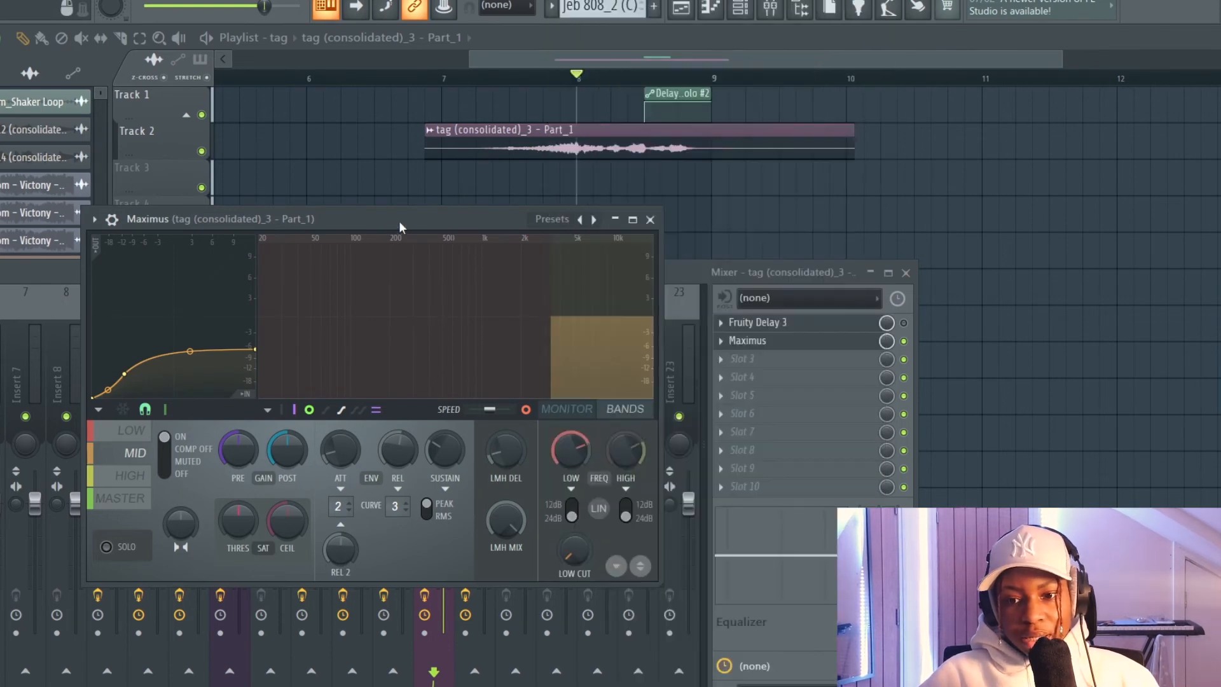
# - Switch the Maximus spectrum display off and back on, then play the tag twice to examine its frequency bands
pyautogui.click(526, 411)
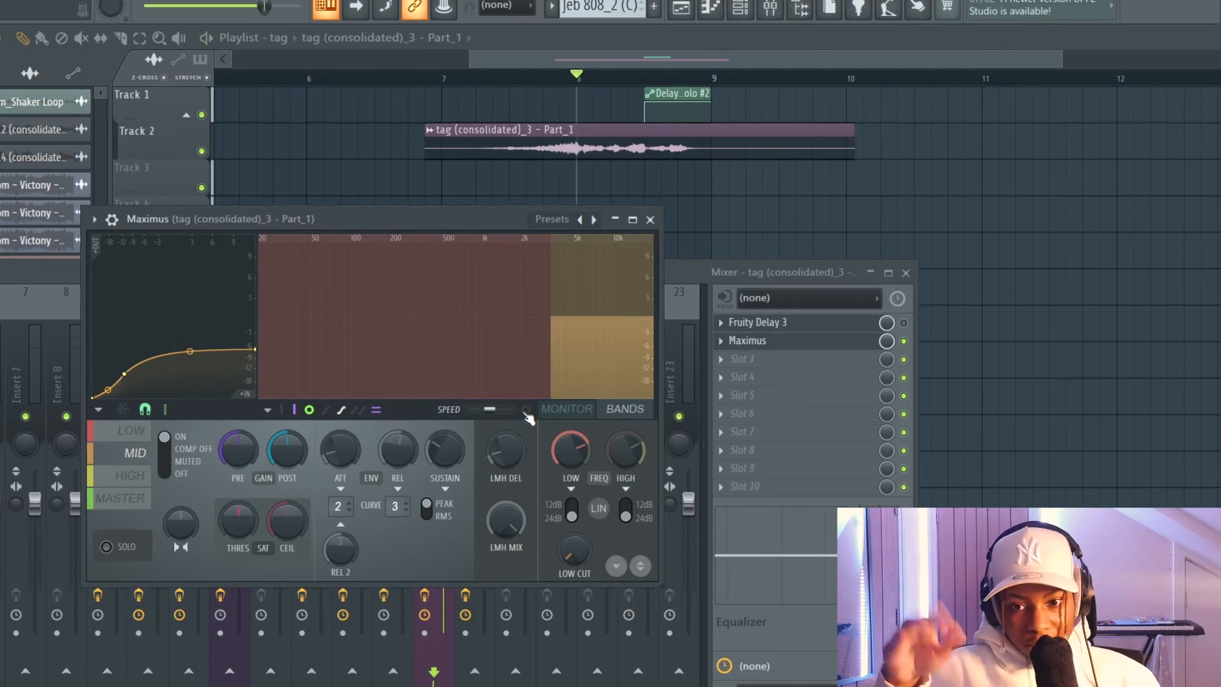
pyautogui.click(526, 410)
pyautogui.press('space')
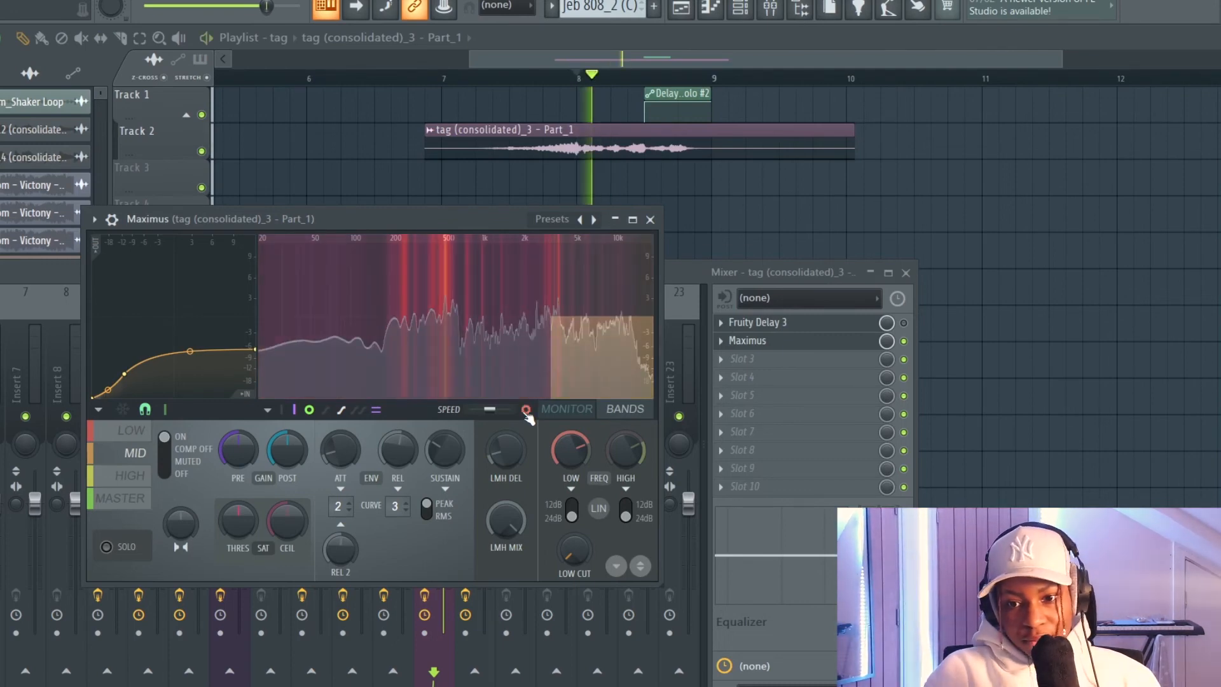
pyautogui.press('space')
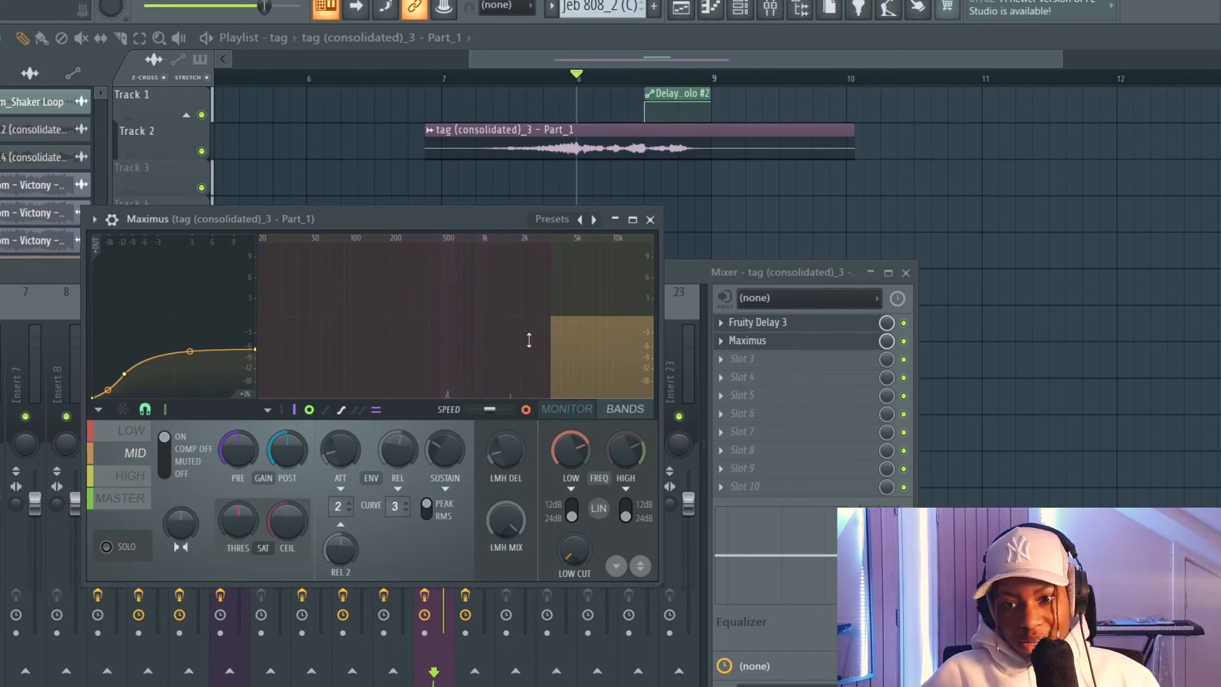
pyautogui.press('space')
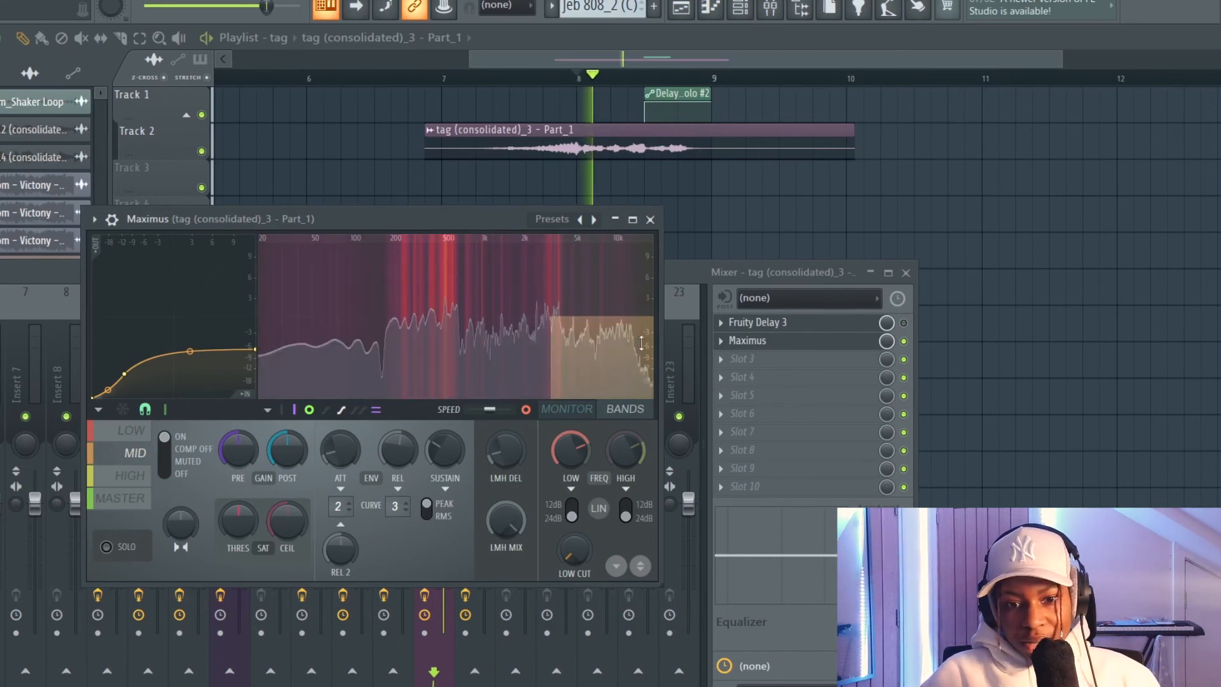
pyautogui.press('space')
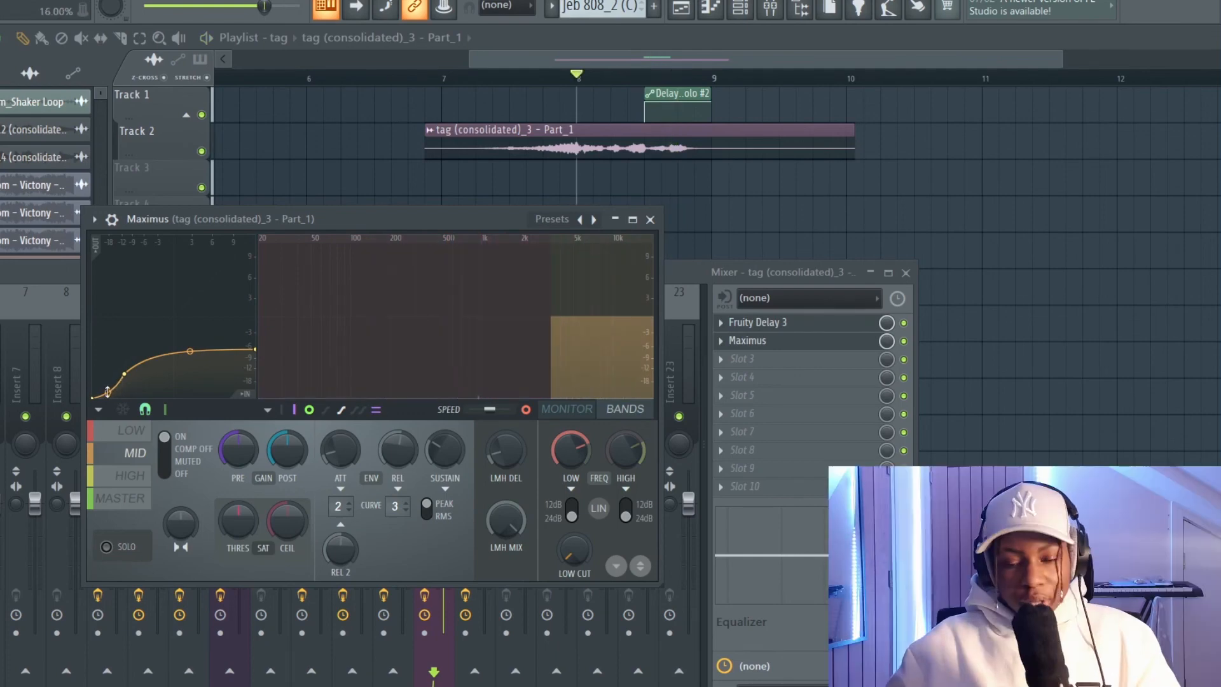
# - Try lowering the second point of the Maximus MID band curve to -24.7 dB and toggle Maximus to compare
pyautogui.click(108, 393)
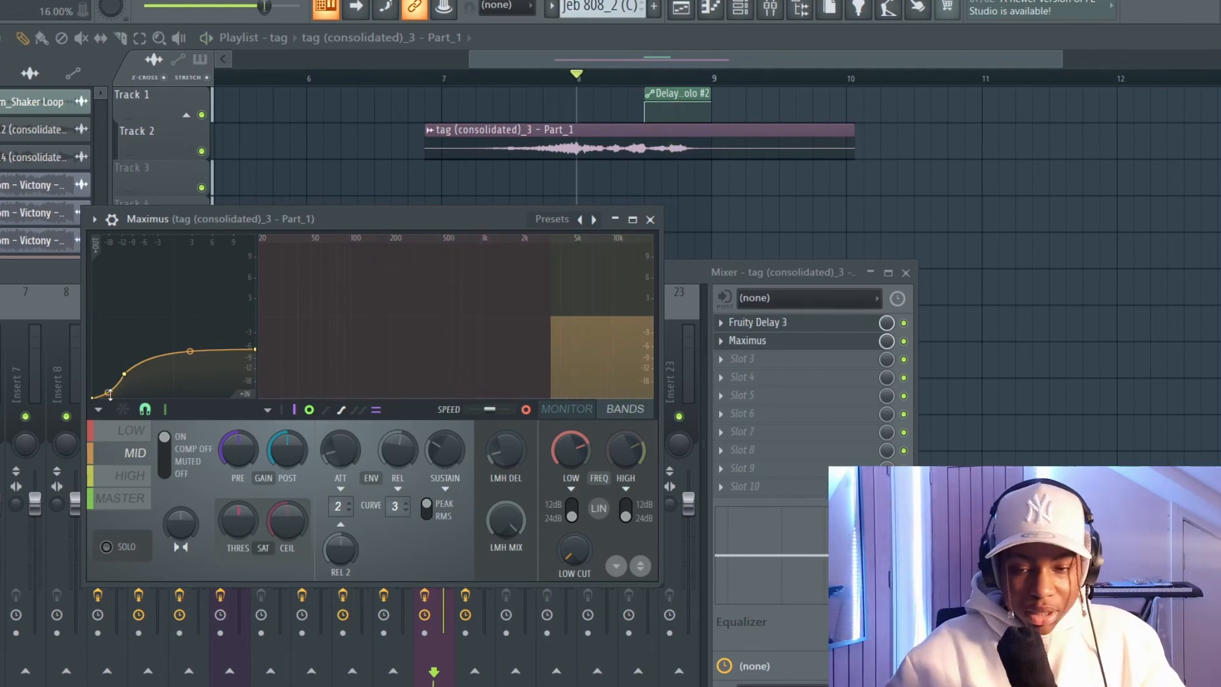
pyautogui.moveTo(124, 374); pyautogui.dragTo(127, 389)
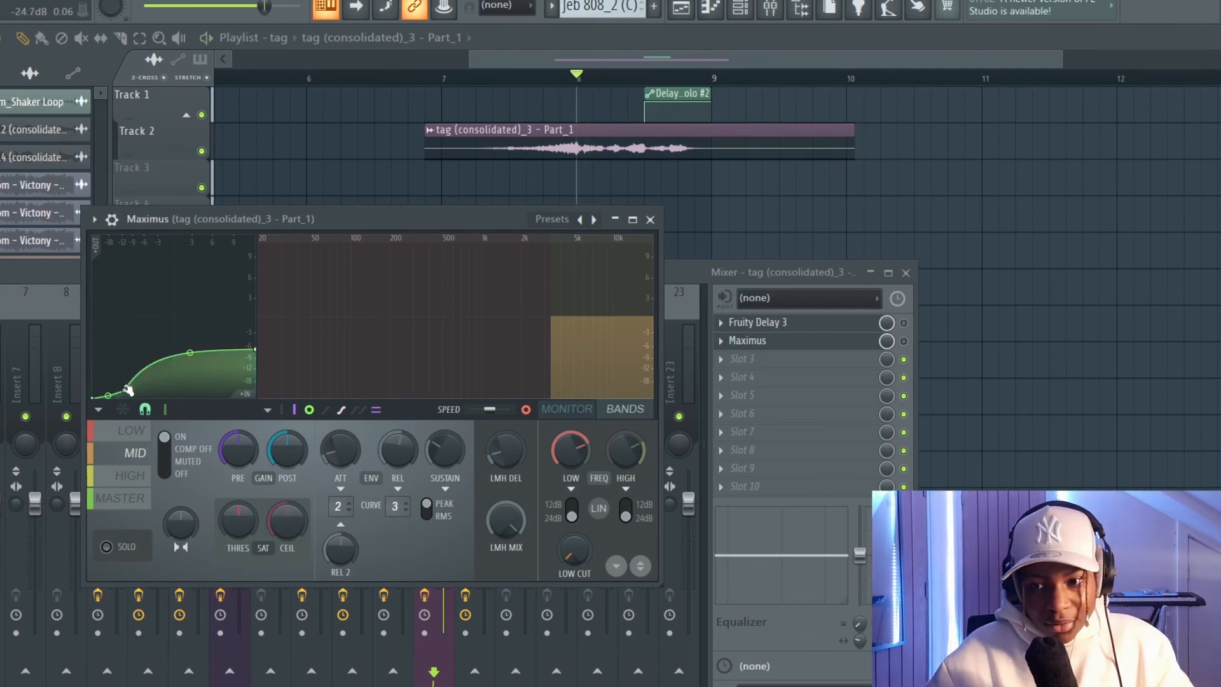
pyautogui.click(904, 342)
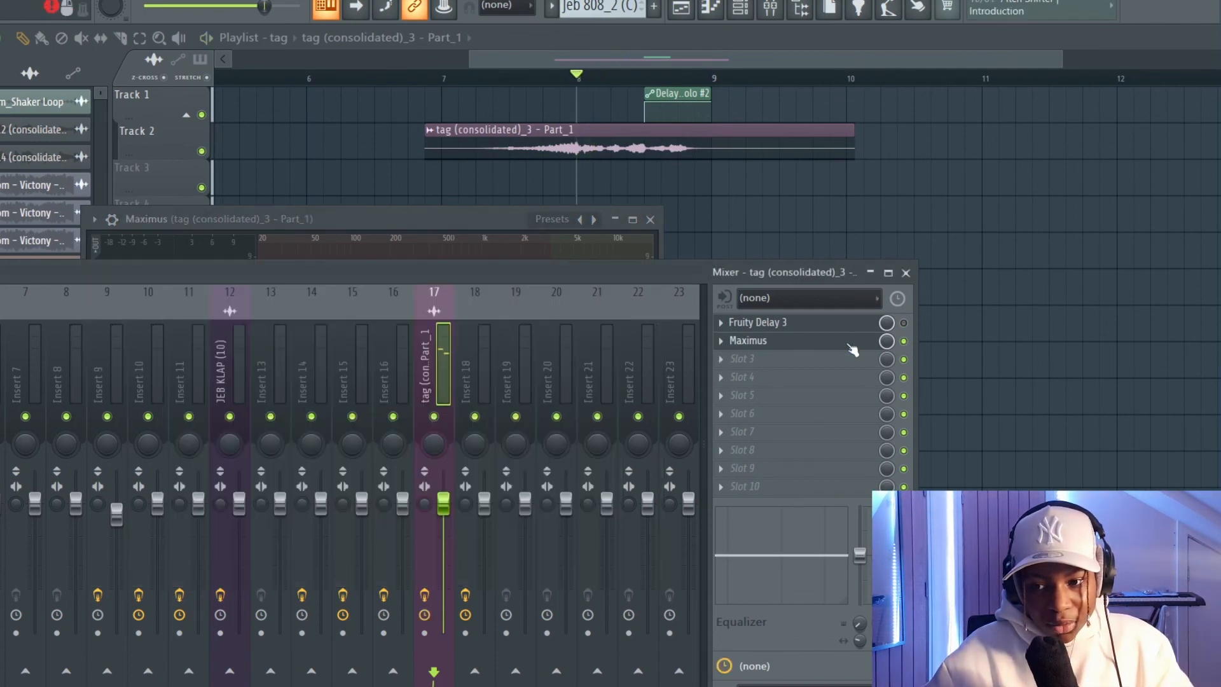
pyautogui.click(848, 342)
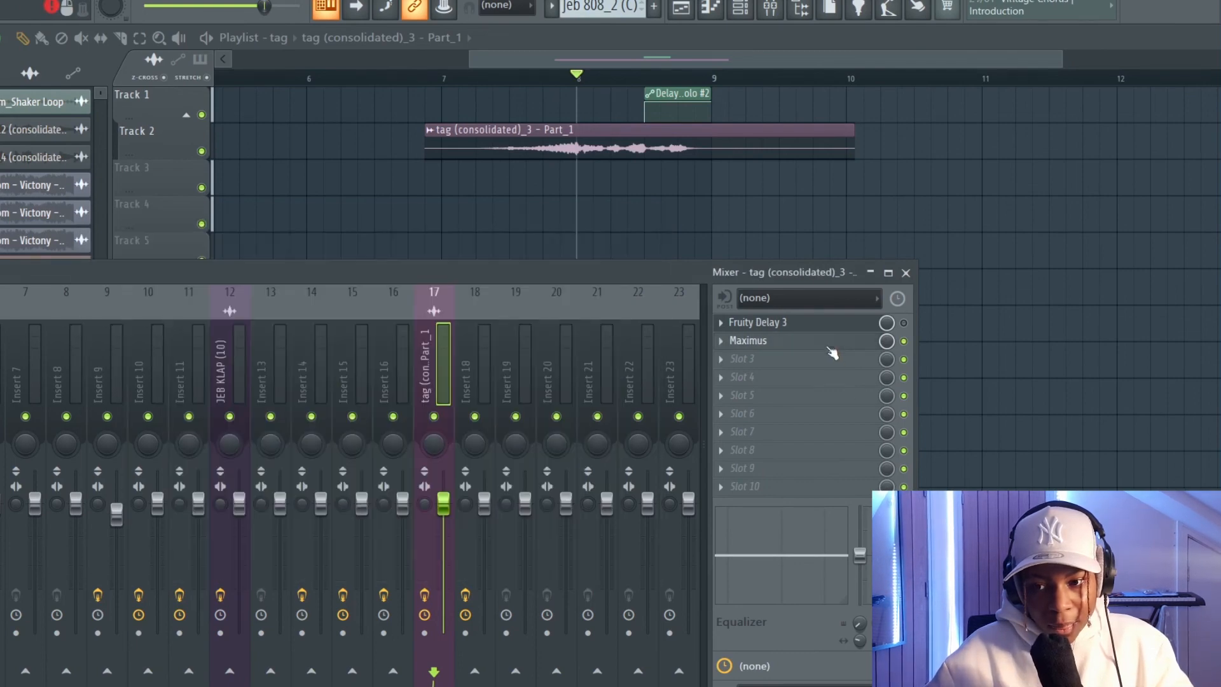
pyautogui.click(830, 347)
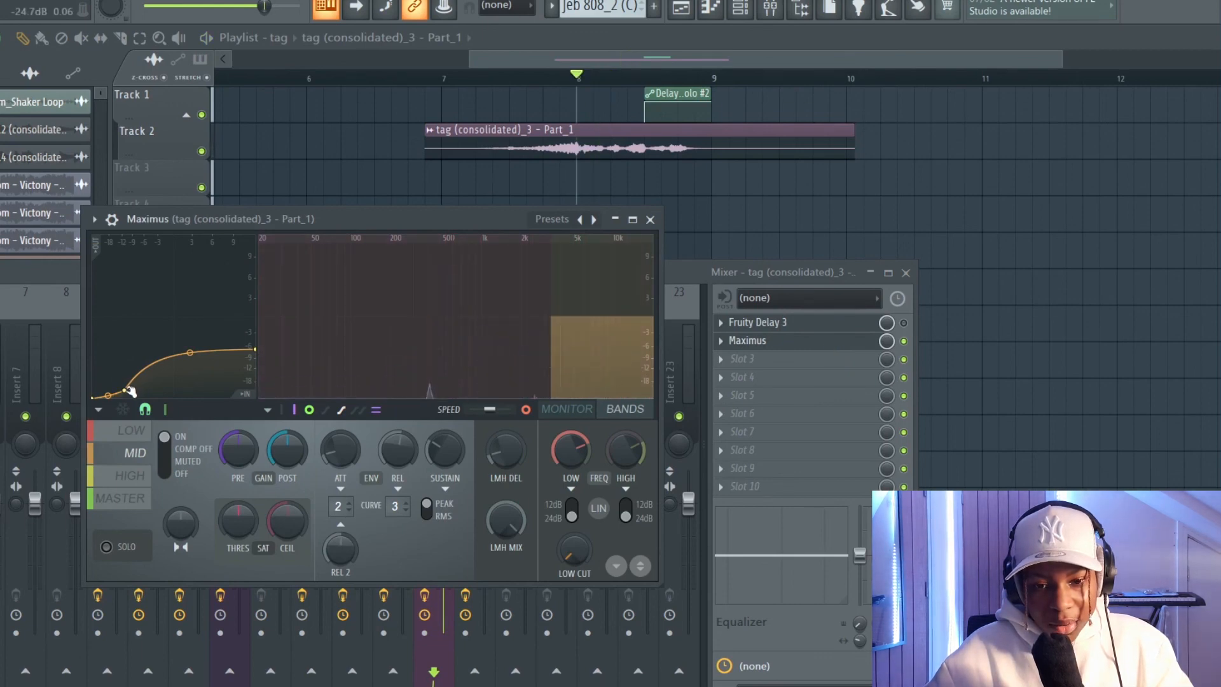
# - Raise the second point of the Maximus MID band curve to about -14.2 dB and play the tag
pyautogui.moveTo(124, 390); pyautogui.dragTo(128, 377)
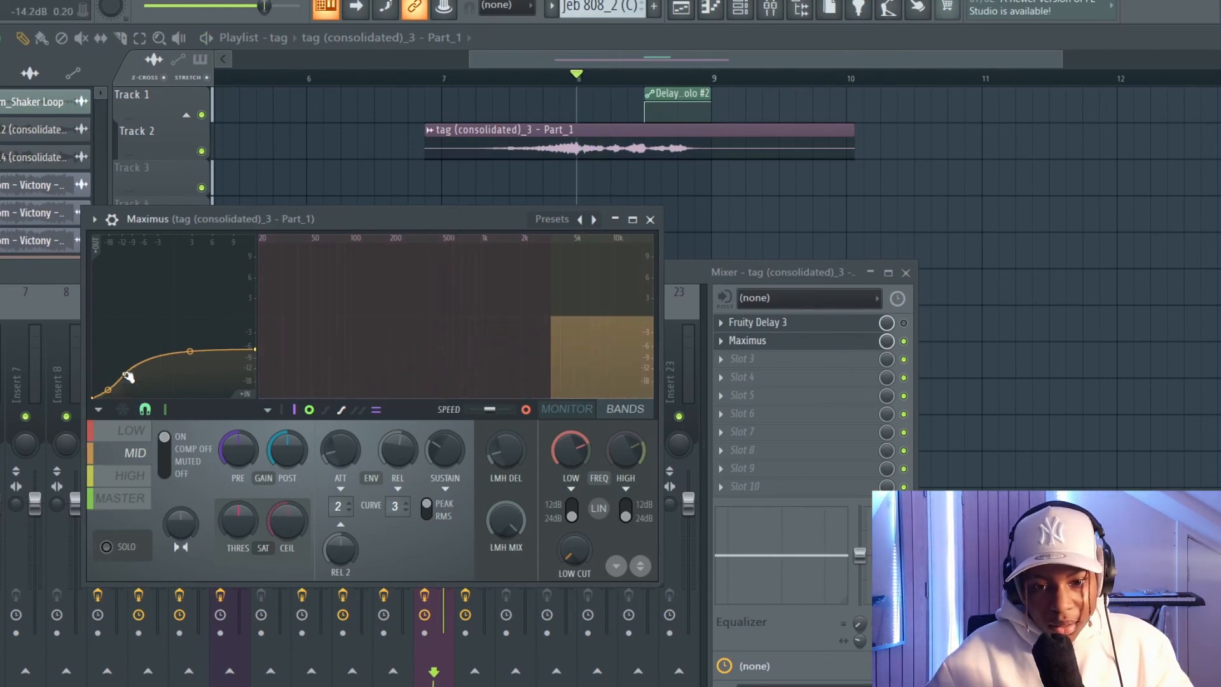
pyautogui.press('space')
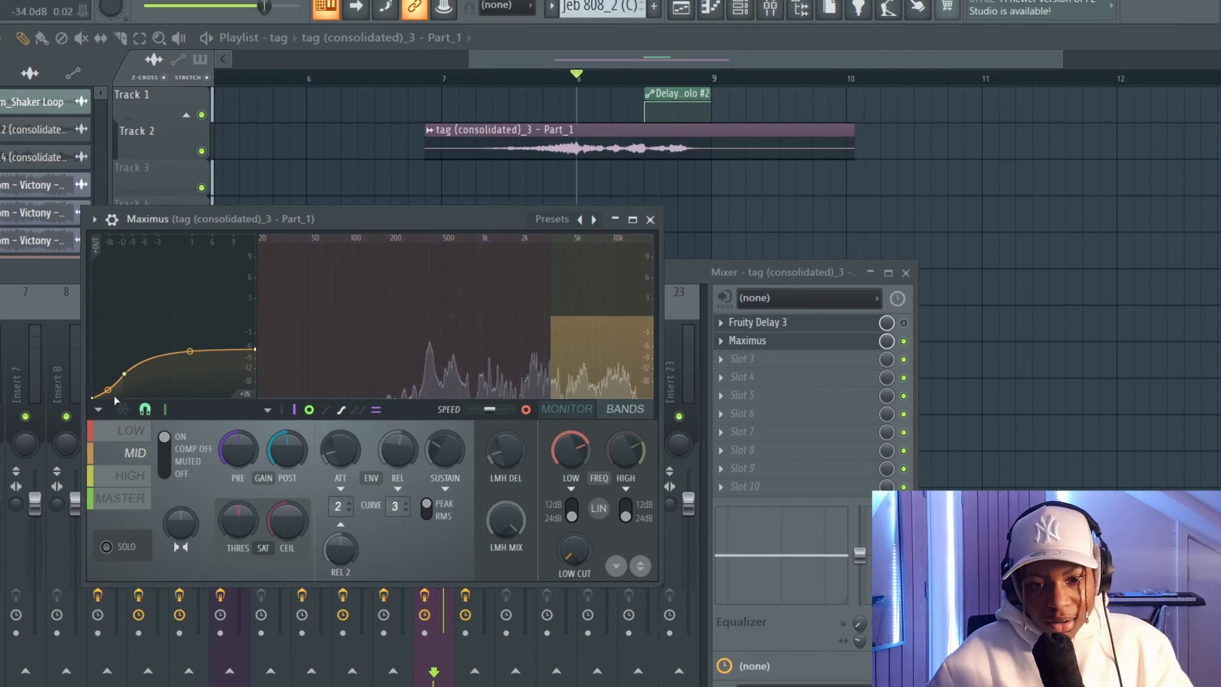